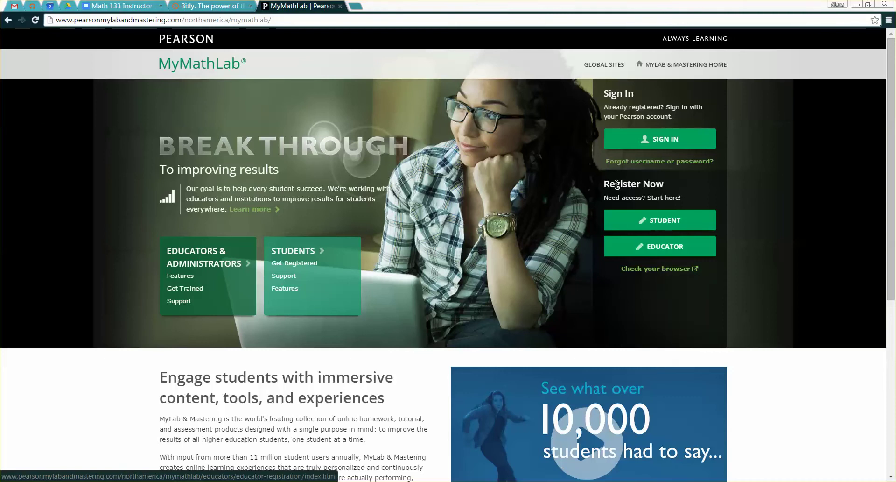
- Open the Educator Registration prompt from Register Now on the MyMathLab home page
{"action": "left_click", "coordinate": [651, 251]}
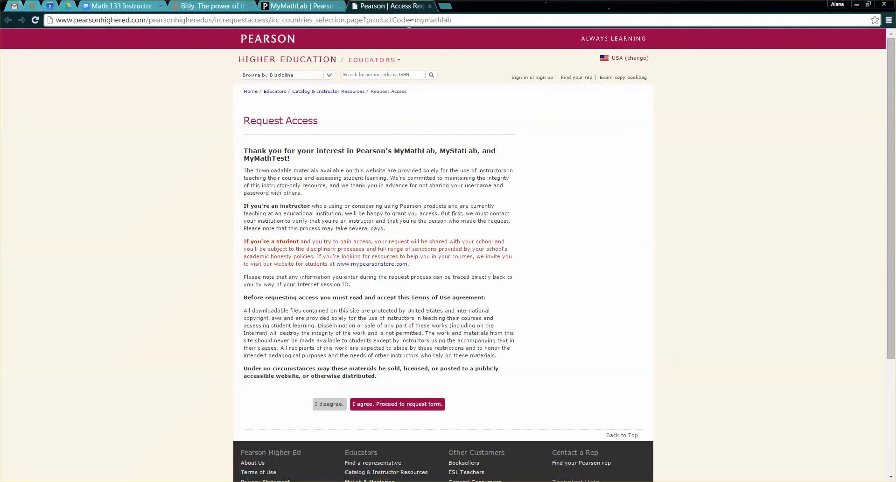
- Read through the Request Access Terms of Use and agree to proceed to the request form
{"action": "scroll", "coordinate": [378, 131], "scroll_direction": "down", "scroll_amount": 1}
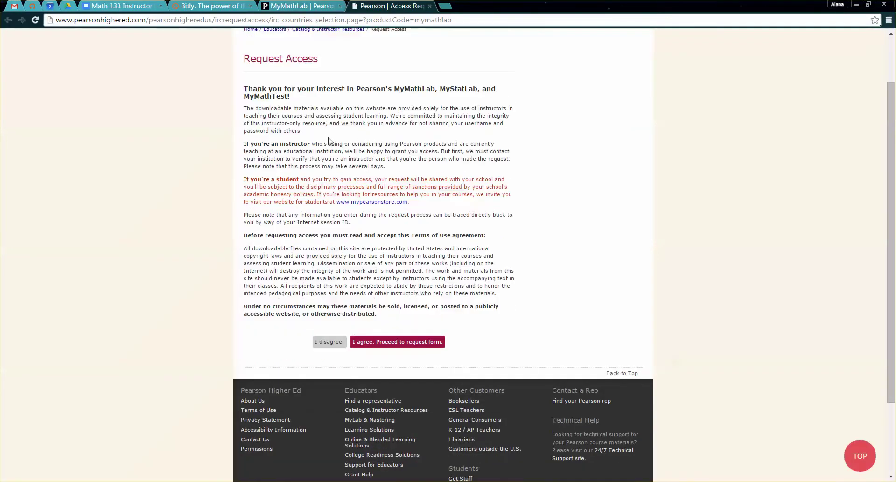
{"action": "left_click_drag", "start_coordinate": [301, 107], "coordinate": [367, 205]}
{"action": "left_click", "coordinate": [350, 252]}
{"action": "left_click_drag", "start_coordinate": [294, 236], "coordinate": [415, 256]}
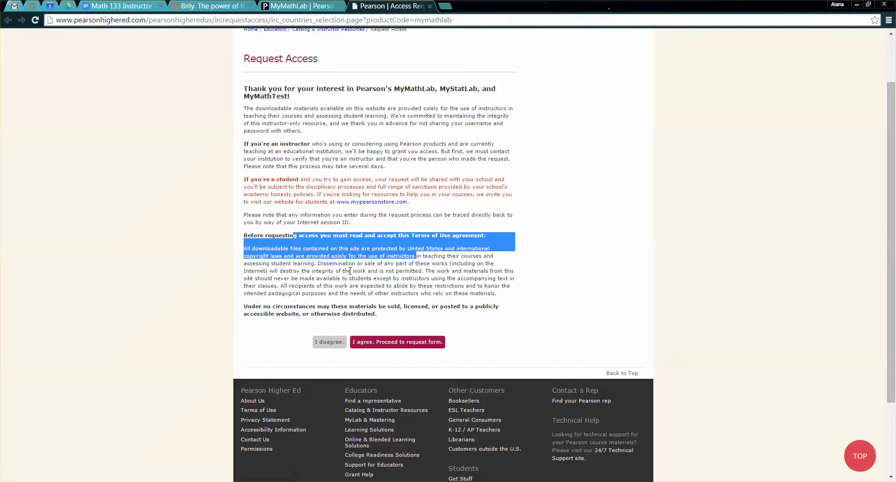
{"action": "left_click", "coordinate": [364, 287]}
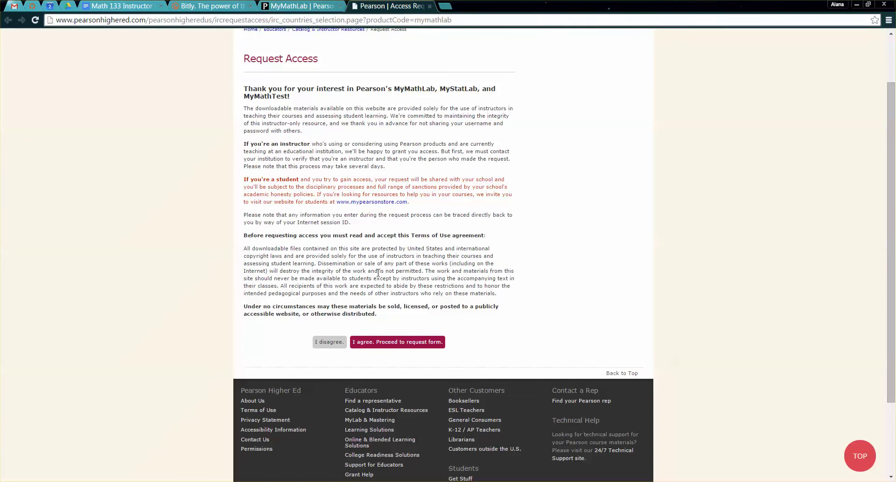
{"action": "left_click", "coordinate": [410, 344]}
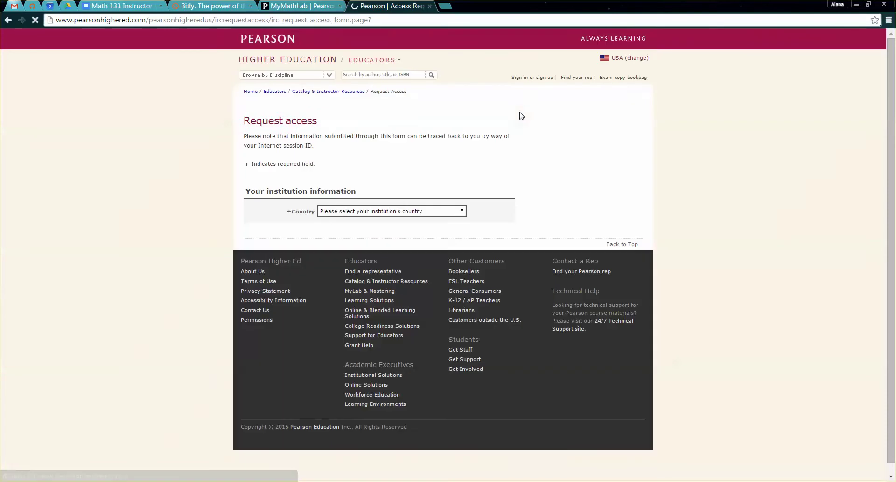
- Set country United States, customer type Two- or Four-Year College or University, and ZIP 49201
{"action": "left_click", "coordinate": [439, 210]}
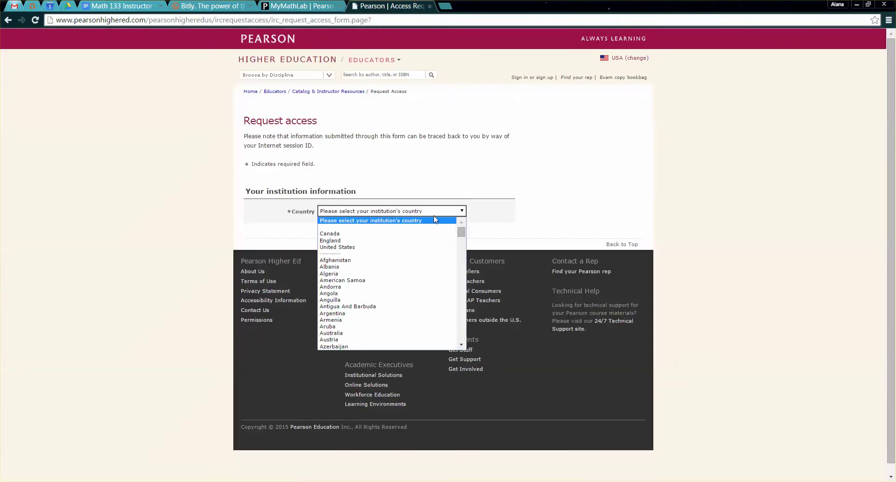
{"action": "left_click", "coordinate": [398, 246]}
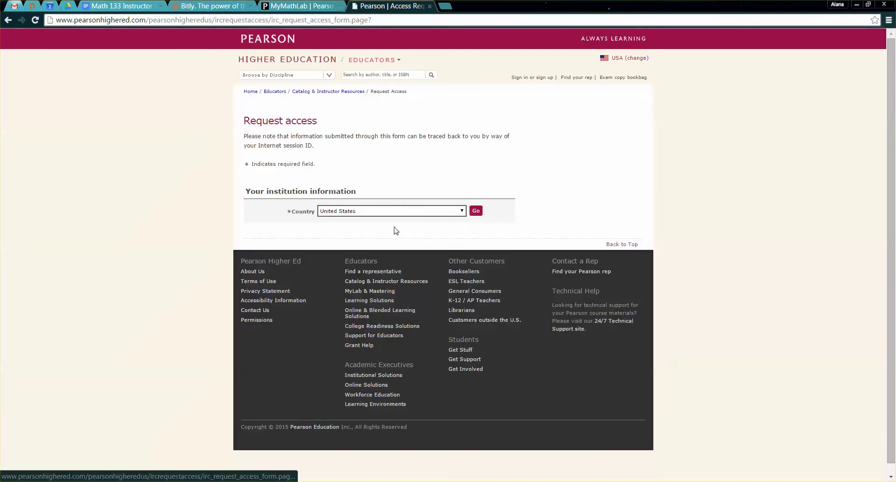
{"action": "left_click", "coordinate": [476, 211]}
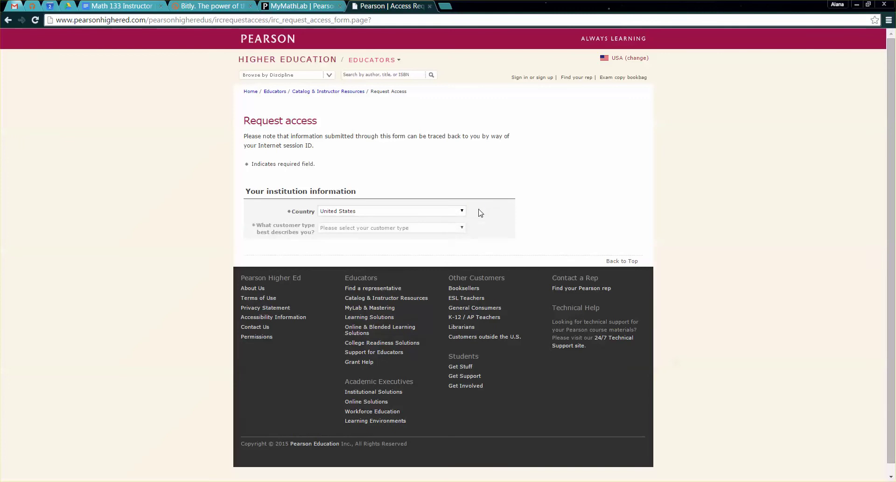
{"action": "left_click", "coordinate": [430, 232]}
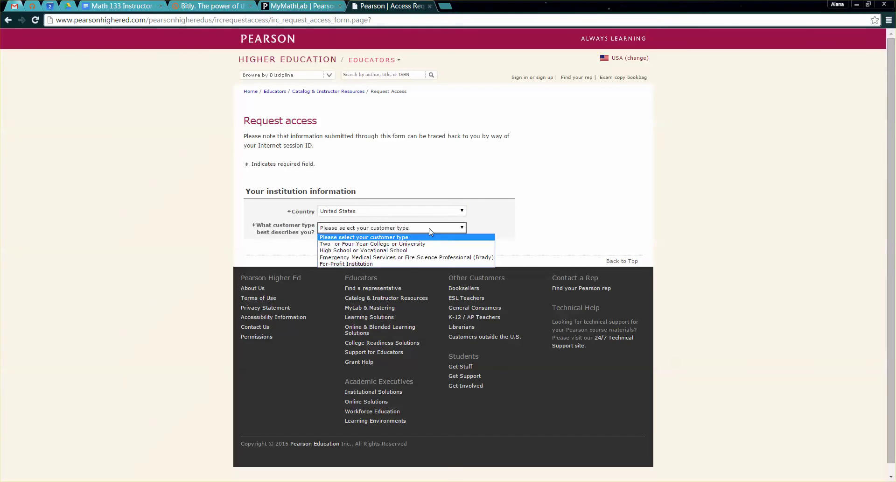
{"action": "left_click", "coordinate": [413, 243]}
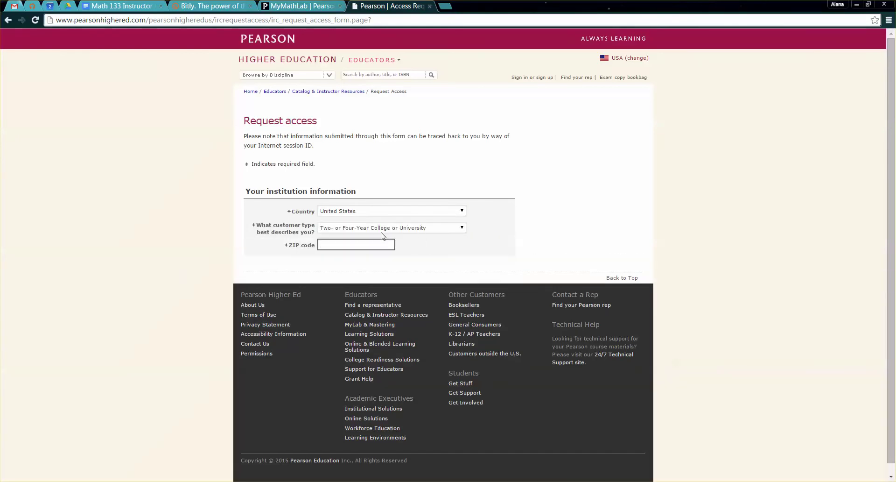
{"action": "type", "text": "49201"}
{"action": "left_click", "coordinate": [405, 246]}
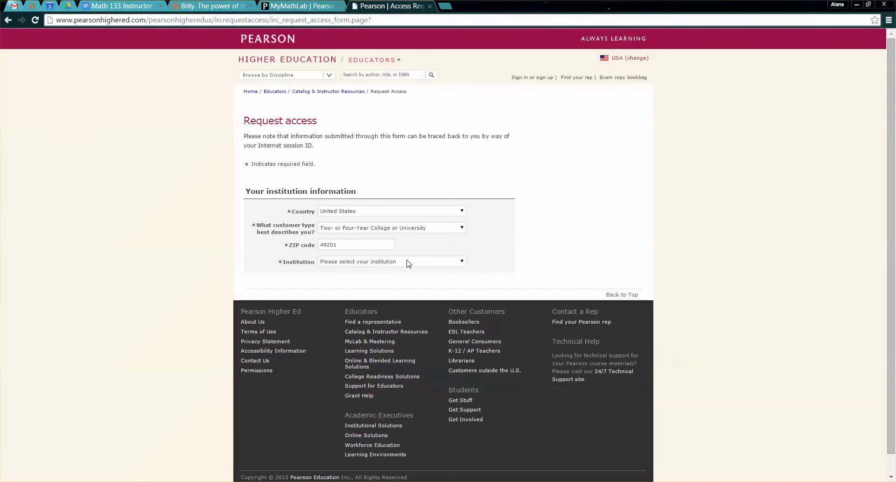
- Choose Jackson Community College, DEPT OF MATHEMATICS & ENGRG, and Developmental Math as discipline
{"action": "left_click", "coordinate": [406, 262]}
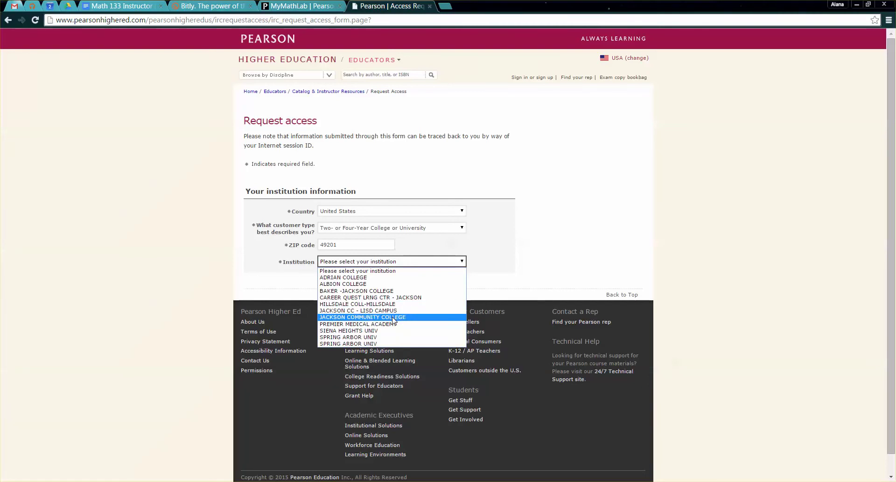
{"action": "left_click", "coordinate": [392, 317]}
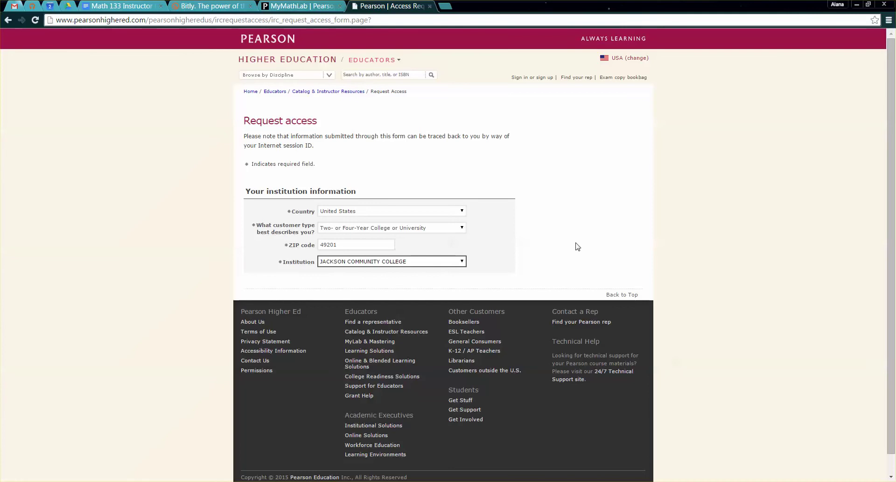
{"action": "scroll", "coordinate": [577, 246], "scroll_direction": "down", "scroll_amount": 1}
{"action": "scroll", "coordinate": [613, 255], "scroll_direction": "up", "scroll_amount": 1}
{"action": "left_click", "coordinate": [434, 278]}
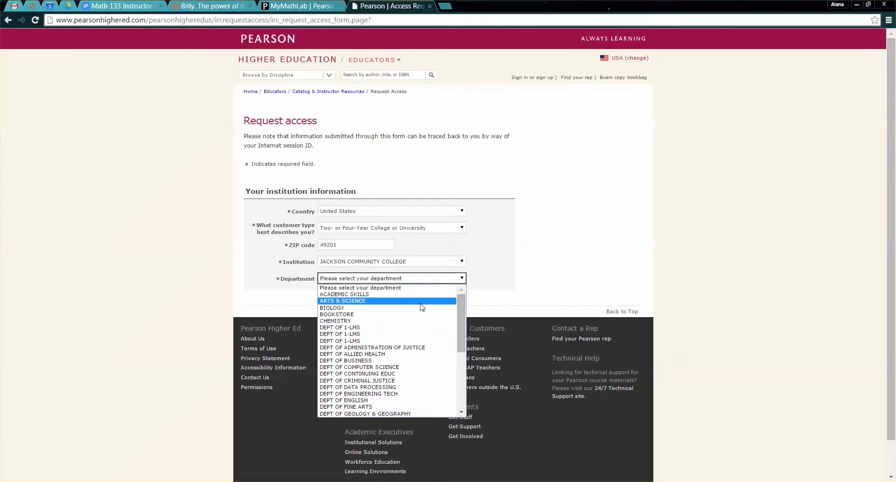
{"action": "scroll", "coordinate": [415, 339], "scroll_direction": "down", "scroll_amount": 5}
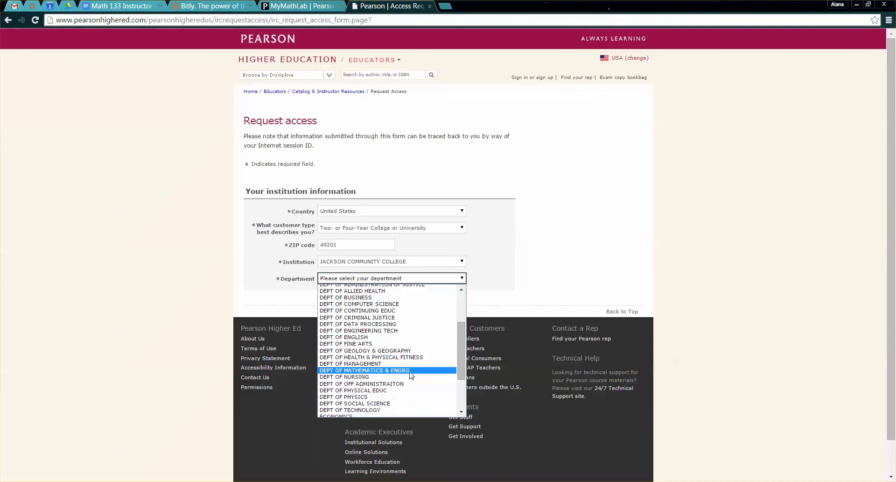
{"action": "left_click", "coordinate": [417, 371]}
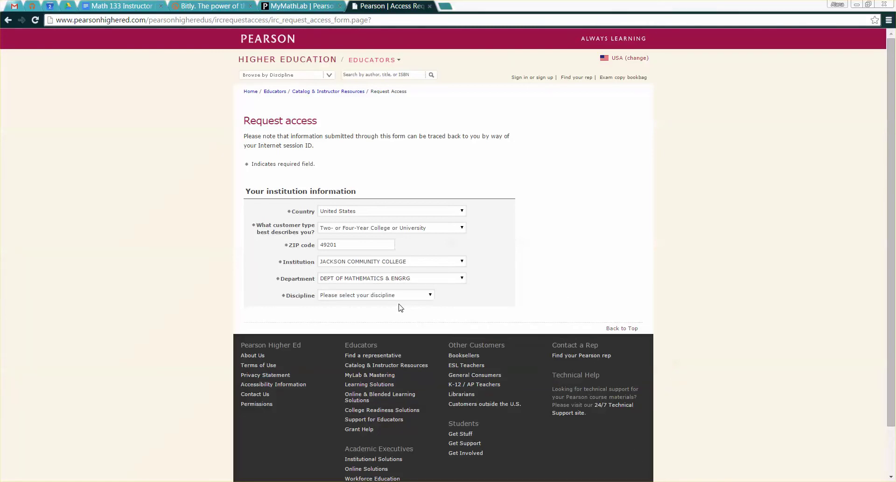
{"action": "left_click", "coordinate": [400, 295]}
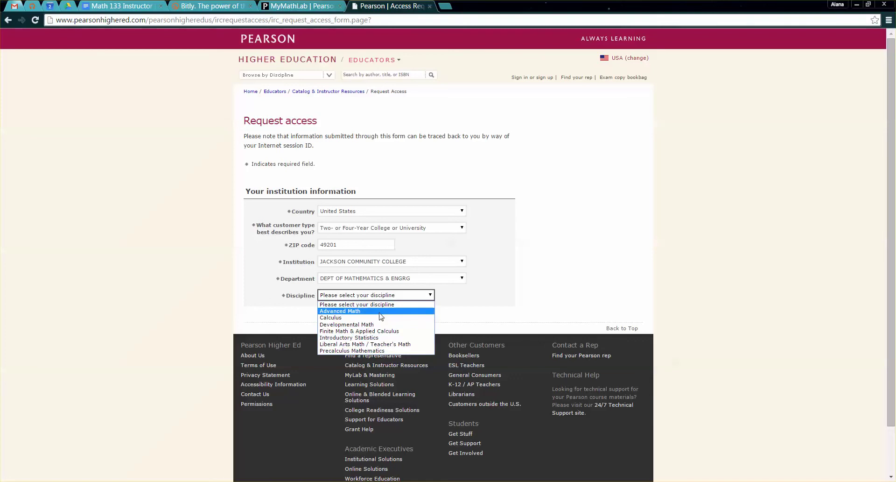
{"action": "left_click", "coordinate": [369, 324]}
{"action": "left_click", "coordinate": [386, 295]}
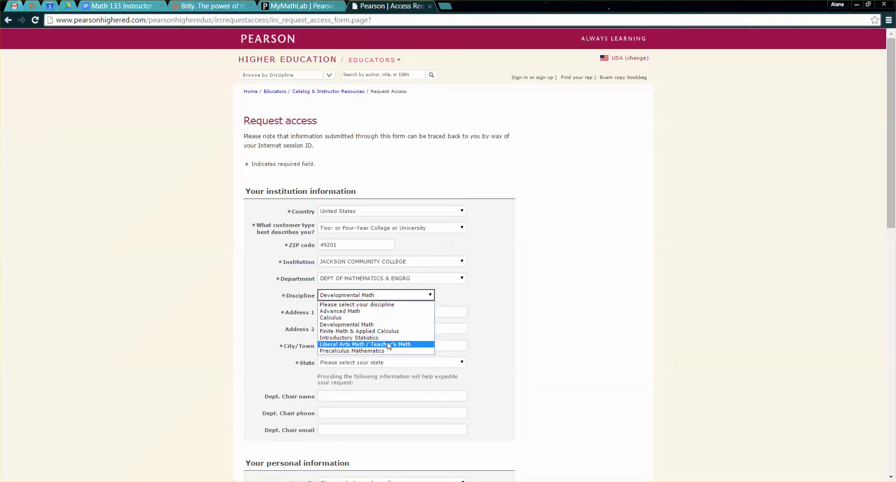
- Enter the department chair's name, phone number and e-mail address
{"action": "left_click", "coordinate": [491, 326]}
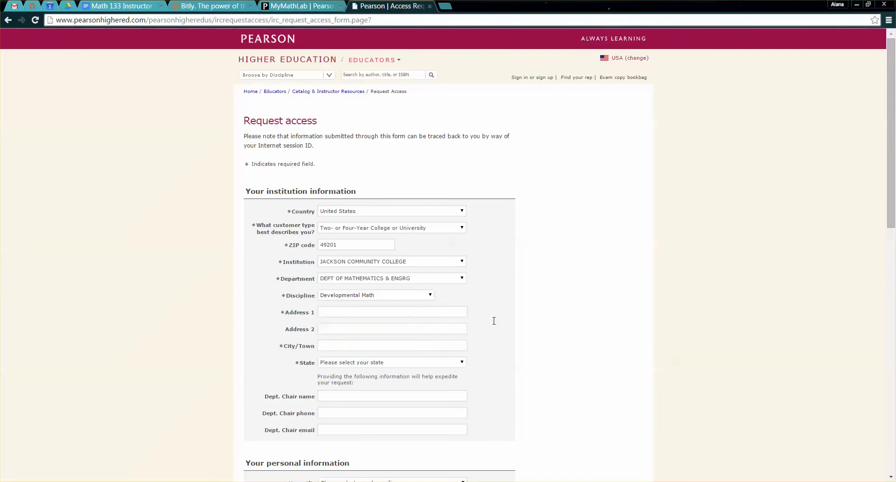
{"action": "left_click", "coordinate": [440, 311]}
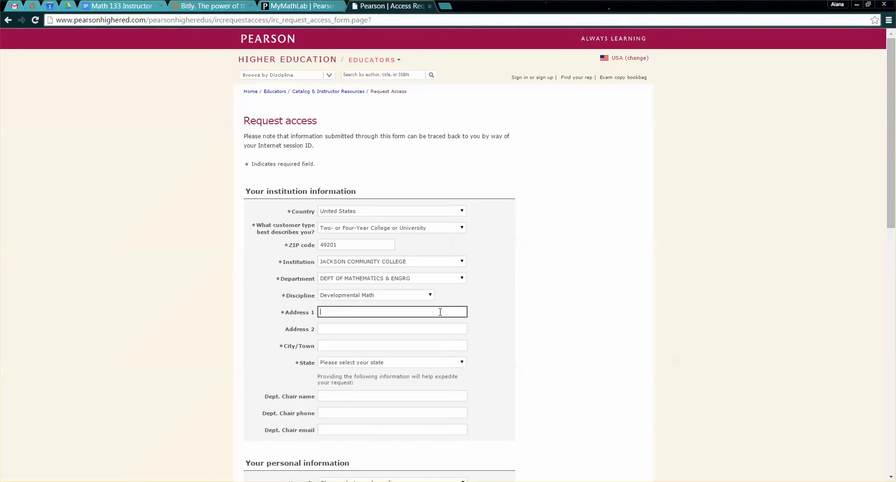
{"action": "left_click", "coordinate": [407, 395]}
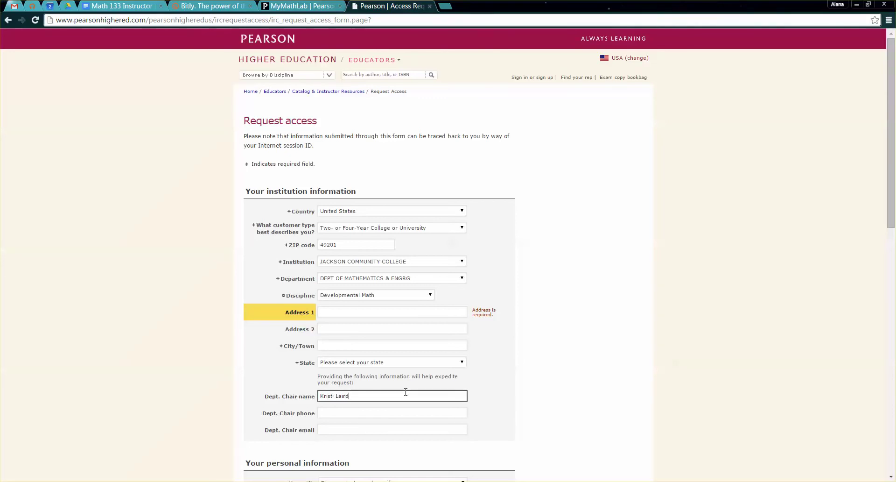
{"action": "key", "text": "Tab"}
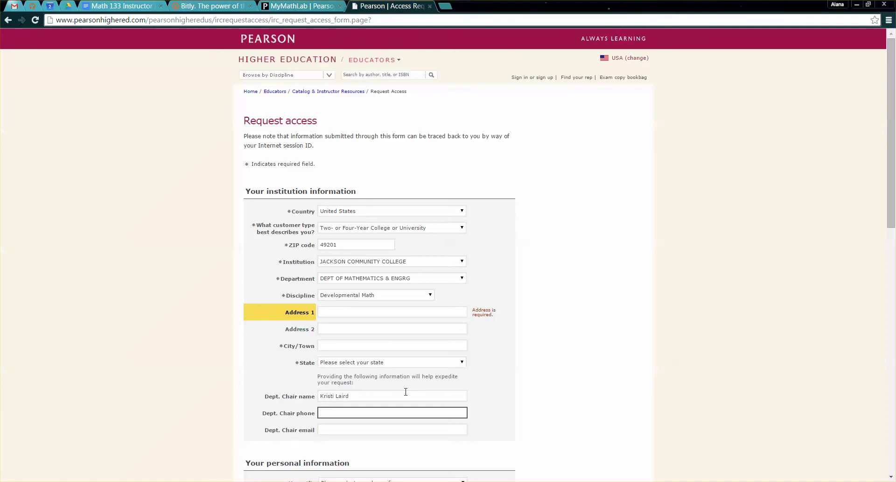
{"action": "type", "text": "796-8503"}
{"action": "key", "text": "Tab"}
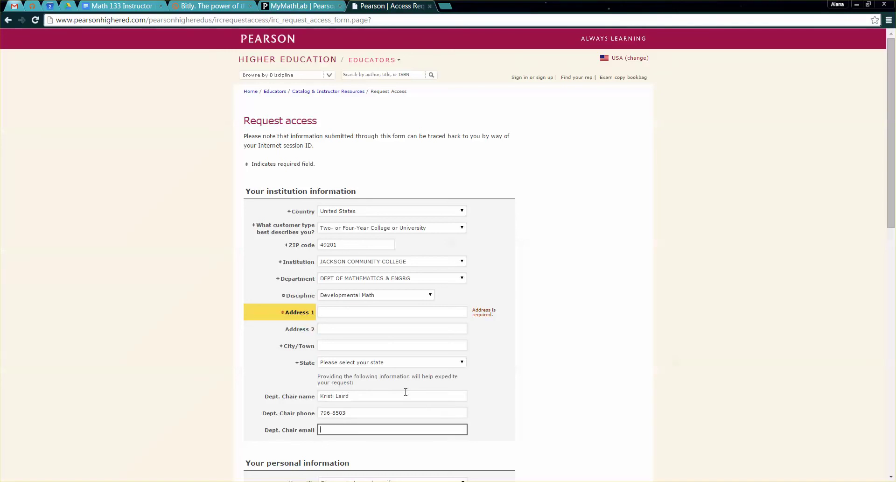
- Select MICHIGAN as the institution's state
{"action": "left_click", "coordinate": [409, 363]}
{"action": "scroll", "coordinate": [400, 325], "scroll_direction": "down", "scroll_amount": 3}
{"action": "scroll", "coordinate": [397, 324], "scroll_direction": "down", "scroll_amount": 3}
{"action": "scroll", "coordinate": [393, 318], "scroll_direction": "up", "scroll_amount": 3}
{"action": "left_click", "coordinate": [360, 302]}
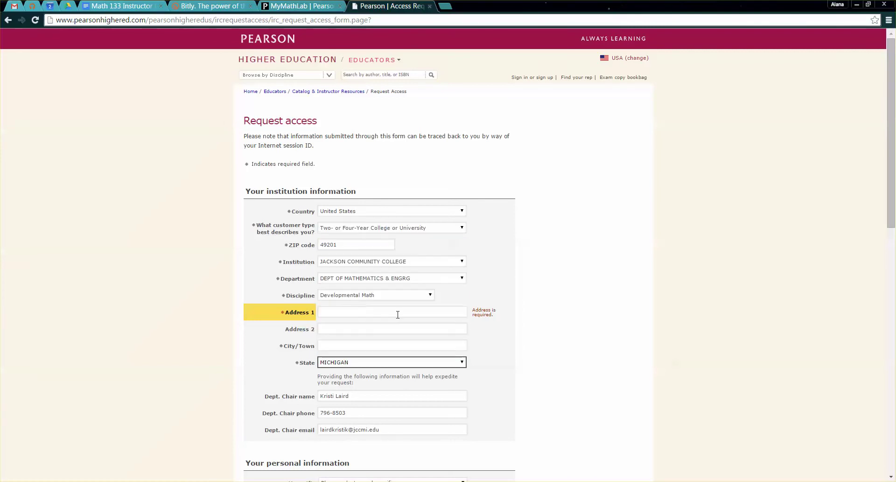
{"action": "scroll", "coordinate": [505, 368], "scroll_direction": "down", "scroll_amount": 2}
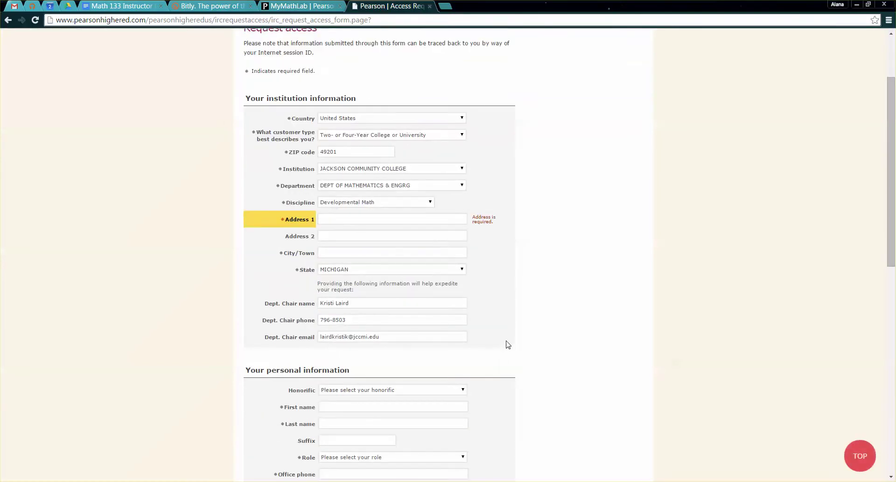
{"action": "scroll", "coordinate": [367, 273], "scroll_direction": "down", "scroll_amount": 2}
{"action": "scroll", "coordinate": [368, 308], "scroll_direction": "up", "scroll_amount": 2}
- Enter the institution's street address in Address 1 and Jackson as the city
{"action": "left_click", "coordinate": [345, 223]}
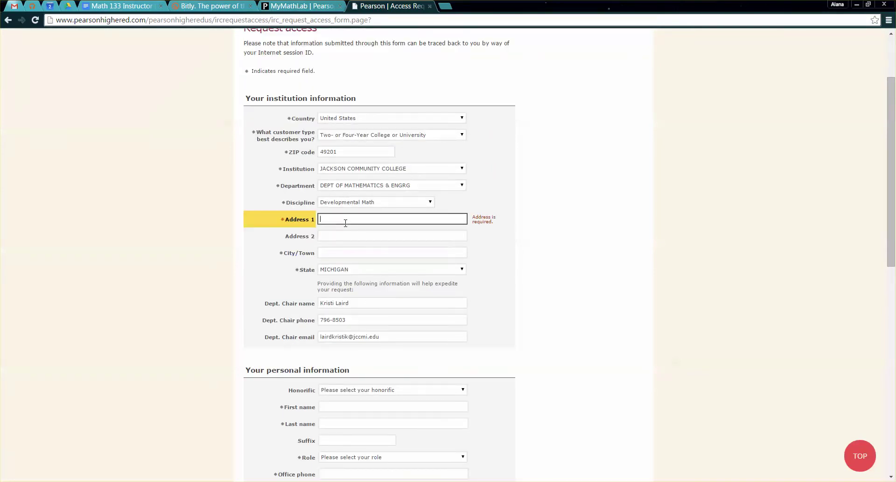
{"action": "type", "text": "2111"}
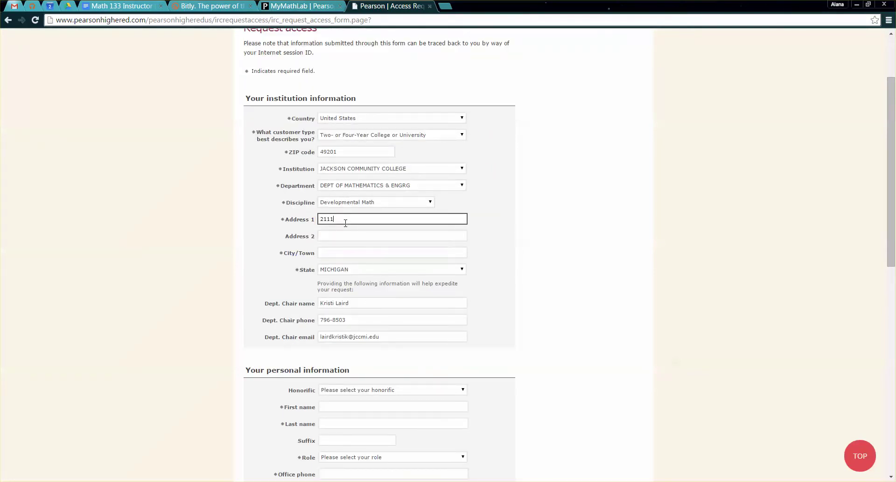
{"action": "type", "text": " Emmons Rd."}
{"action": "key", "text": "Tab"}
{"action": "key", "text": "Tab"}
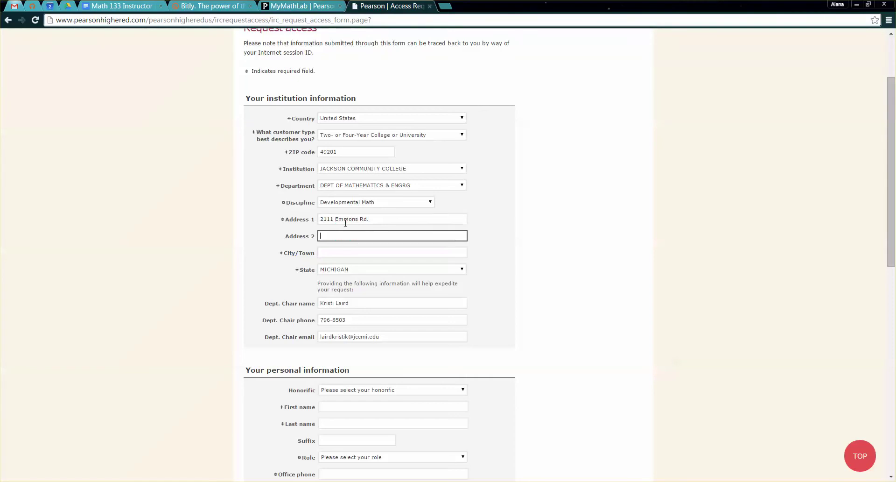
{"action": "type", "text": "Jackso"}
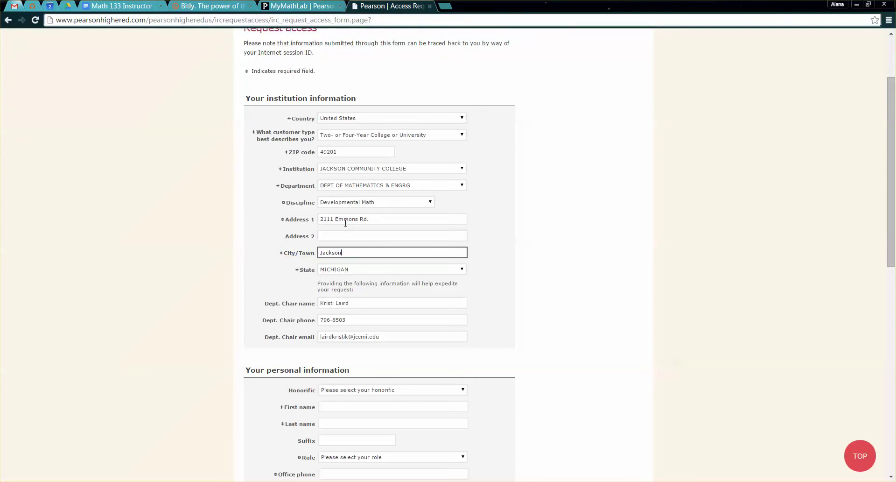
{"action": "type", "text": "n"}
{"action": "left_click", "coordinate": [521, 271]}
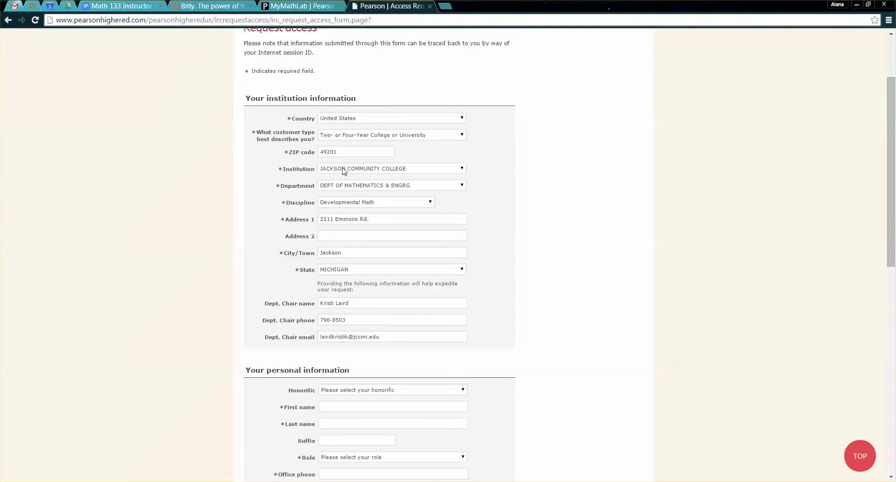
{"action": "left_click_drag", "start_coordinate": [251, 98], "coordinate": [366, 98]}
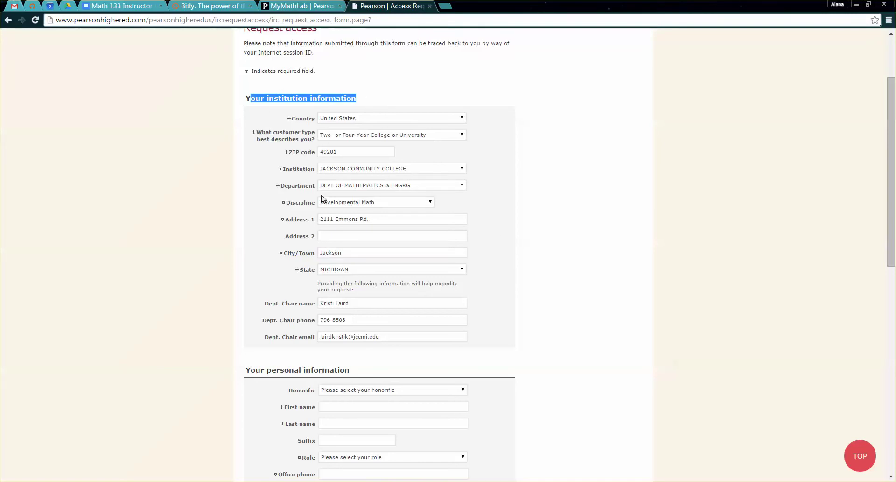
{"action": "triple_click", "coordinate": [374, 216]}
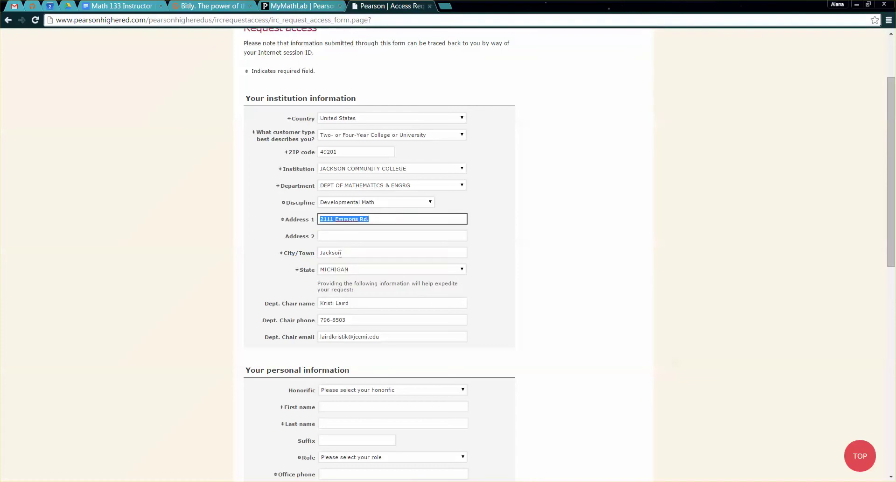
{"action": "left_click", "coordinate": [346, 253]}
{"action": "scroll", "coordinate": [507, 321], "scroll_direction": "down", "scroll_amount": 3}
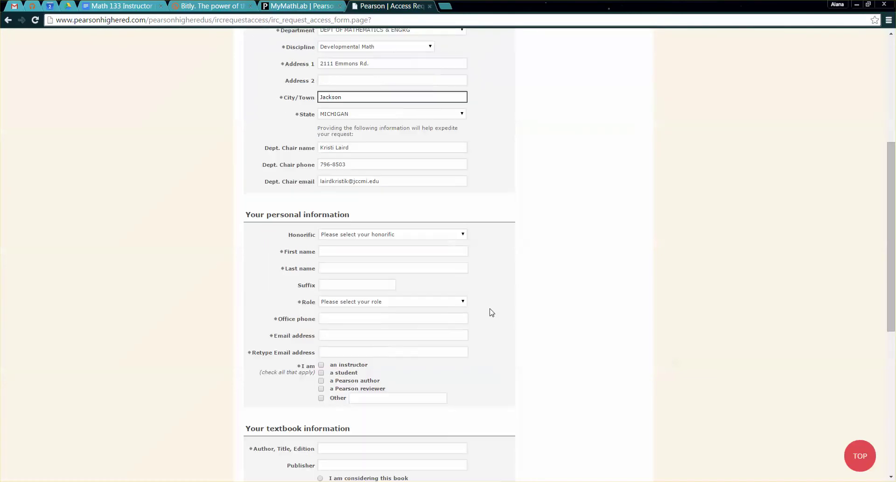
- Enter your e-mail, mark yourself as an instructor who adopted the book, then view the Math 133 doc
{"action": "left_click", "coordinate": [348, 336]}
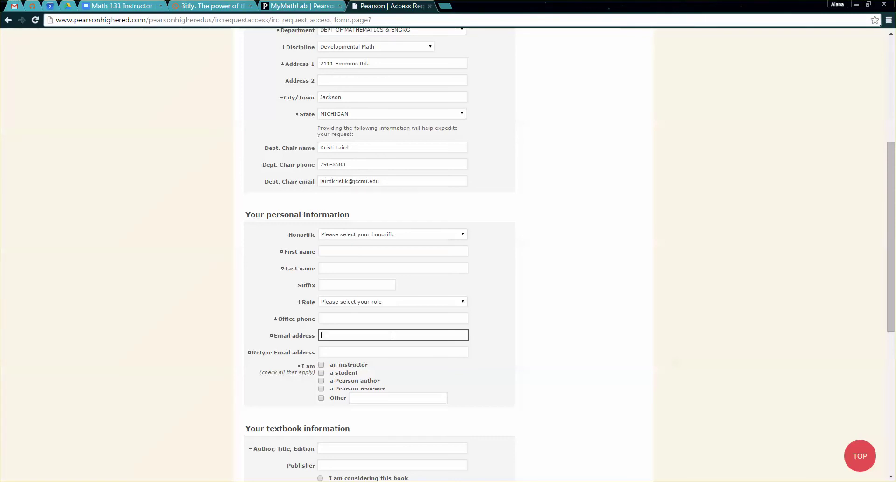
{"action": "scroll", "coordinate": [391, 332], "scroll_direction": "down", "scroll_amount": 2}
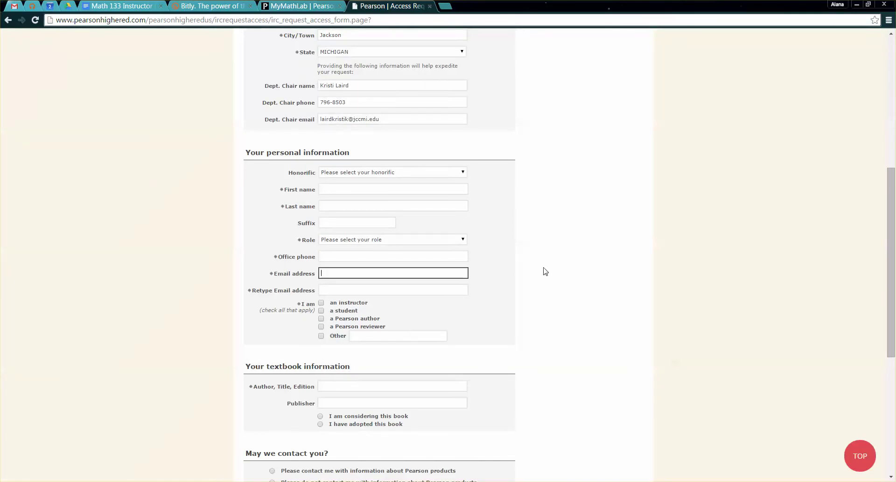
{"action": "left_click", "coordinate": [321, 302]}
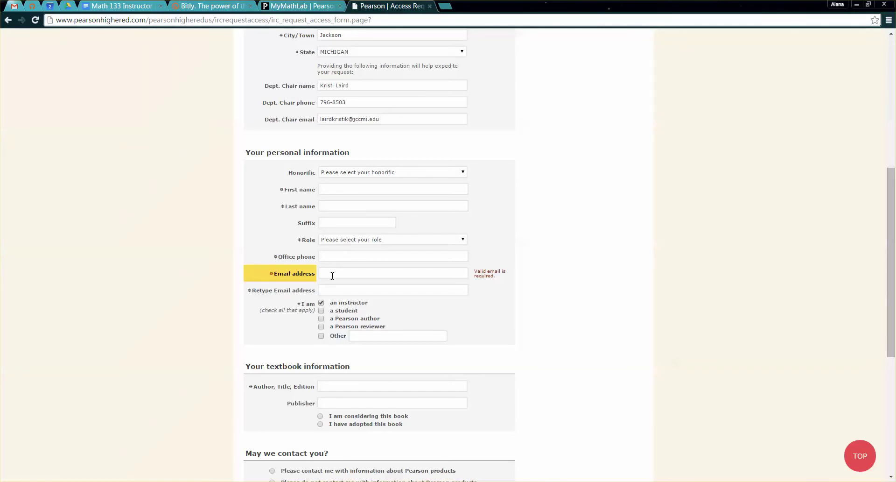
{"action": "left_click", "coordinate": [340, 387]}
{"action": "scroll", "coordinate": [350, 387], "scroll_direction": "down", "scroll_amount": 2}
{"action": "scroll", "coordinate": [350, 386], "scroll_direction": "down", "scroll_amount": 1}
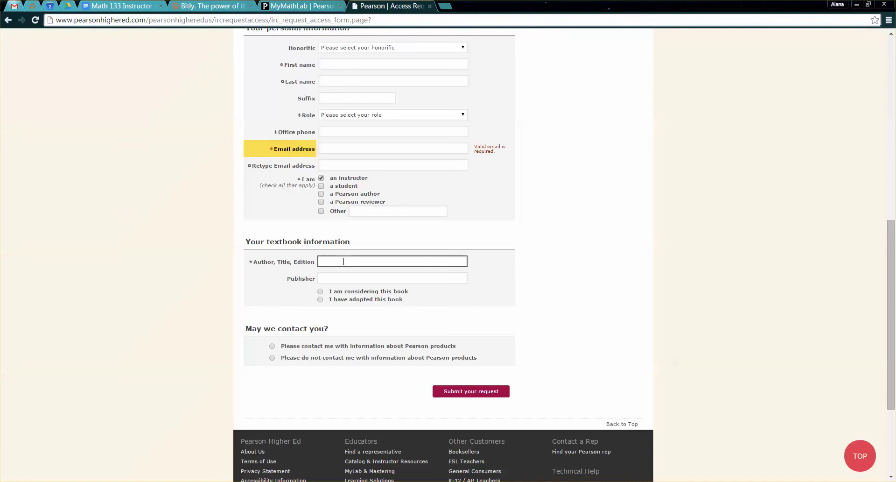
{"action": "left_click", "coordinate": [325, 301]}
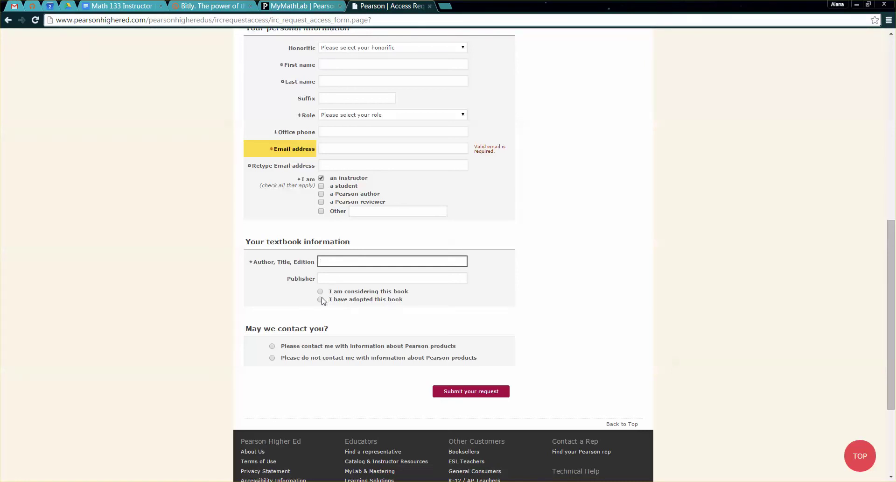
{"action": "left_click", "coordinate": [342, 264]}
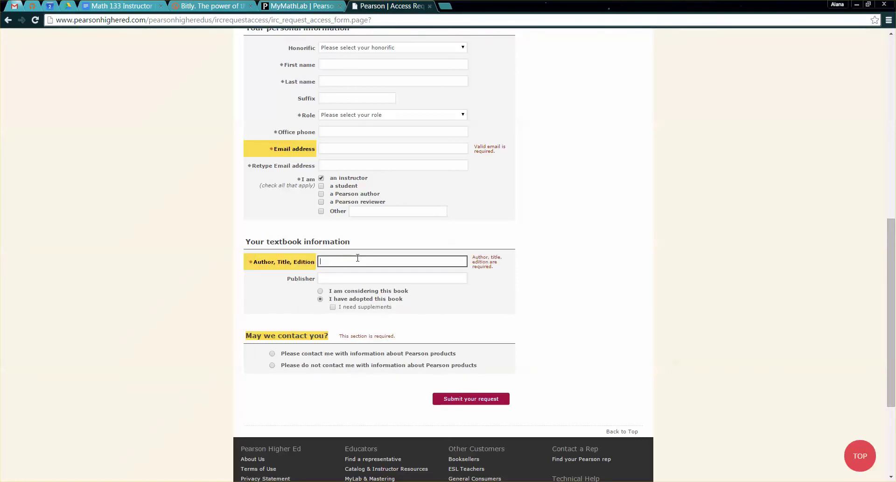
{"action": "left_click", "coordinate": [143, 7]}
{"action": "scroll", "coordinate": [419, 262], "scroll_direction": "up", "scroll_amount": 10}
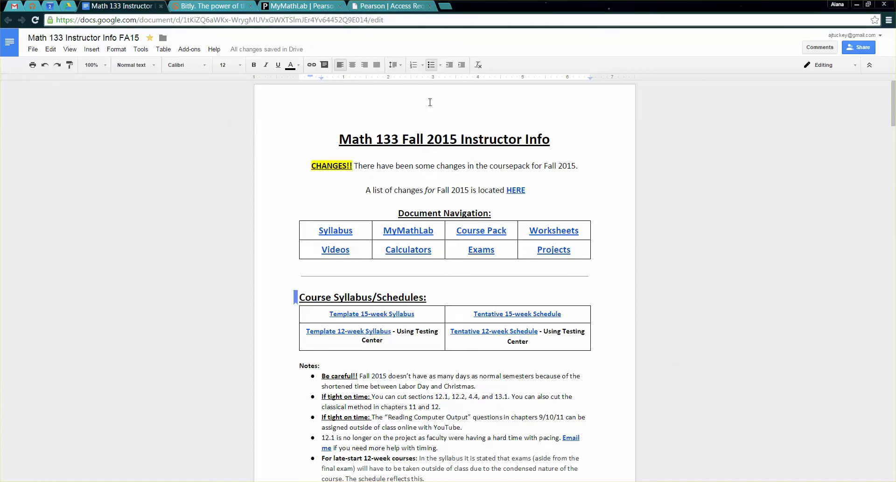
- Open the Math 133 Template 15-Week Syllabus link from the instructor info document in a new tab
{"action": "left_click_drag", "start_coordinate": [343, 139], "coordinate": [567, 437]}
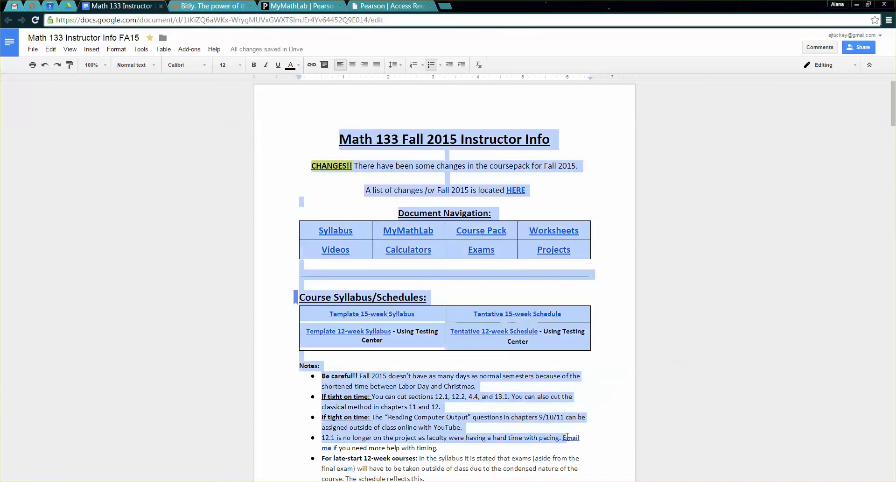
{"action": "left_click", "coordinate": [484, 197]}
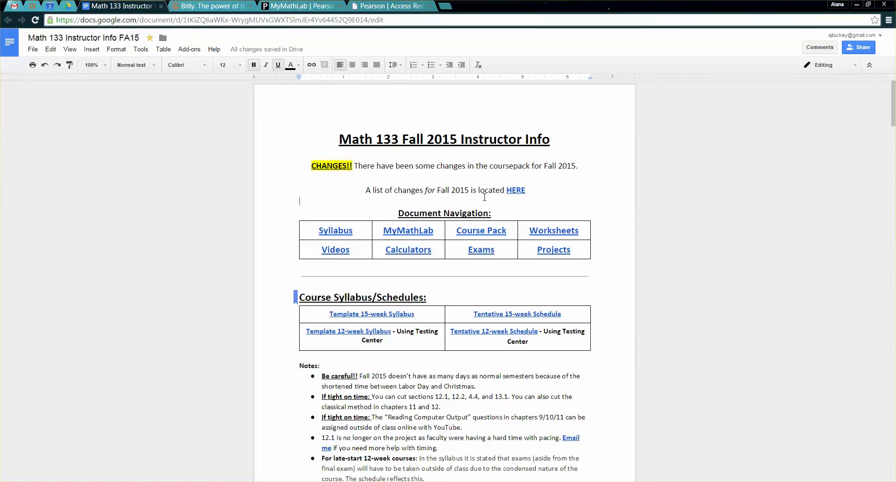
{"action": "scroll", "coordinate": [484, 197], "scroll_direction": "down", "scroll_amount": 3}
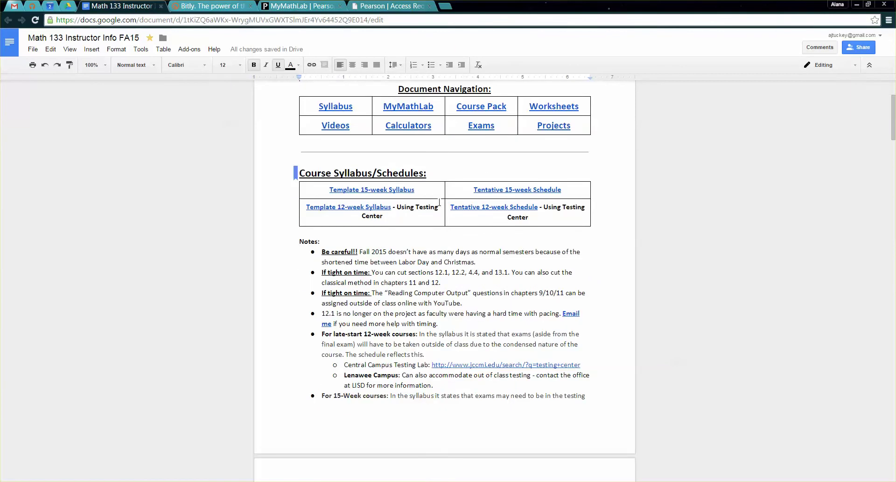
{"action": "left_click", "coordinate": [411, 207]}
{"action": "left_click", "coordinate": [409, 204]}
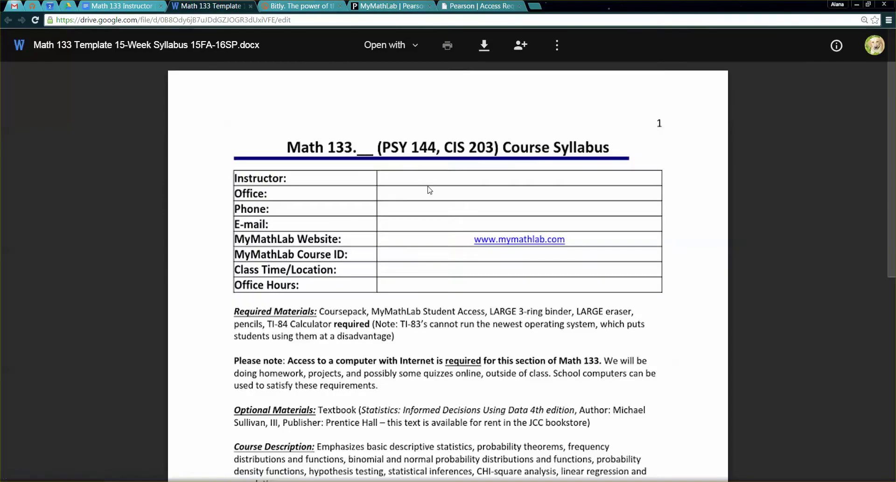
- Scroll through the 15-Week Syllabus template preview down to its required materials list
{"action": "scroll", "coordinate": [329, 217], "scroll_direction": "down", "scroll_amount": 1}
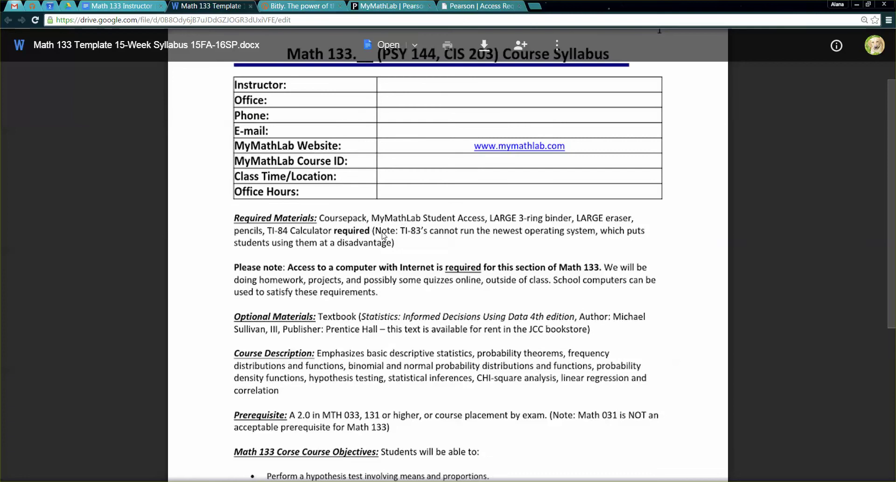
{"action": "scroll", "coordinate": [383, 236], "scroll_direction": "down", "scroll_amount": 1}
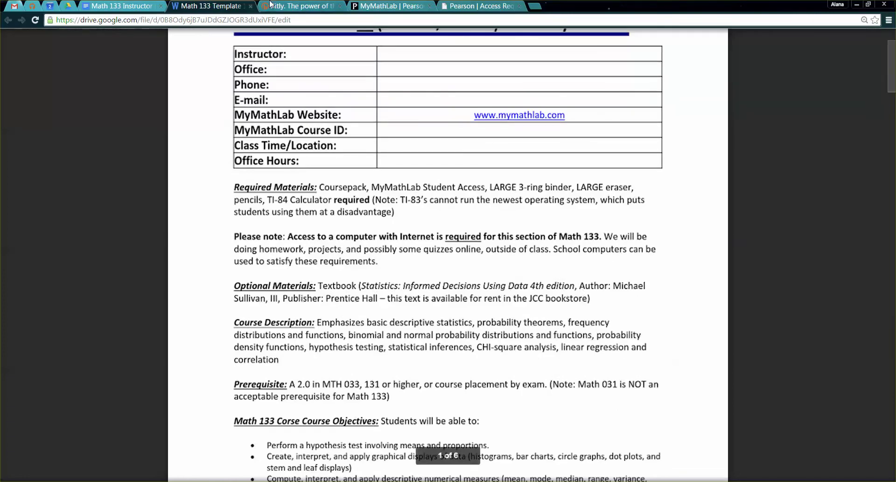
- Return to the Pearson Request access form and scroll back to the top to review it
{"action": "left_click", "coordinate": [392, 5]}
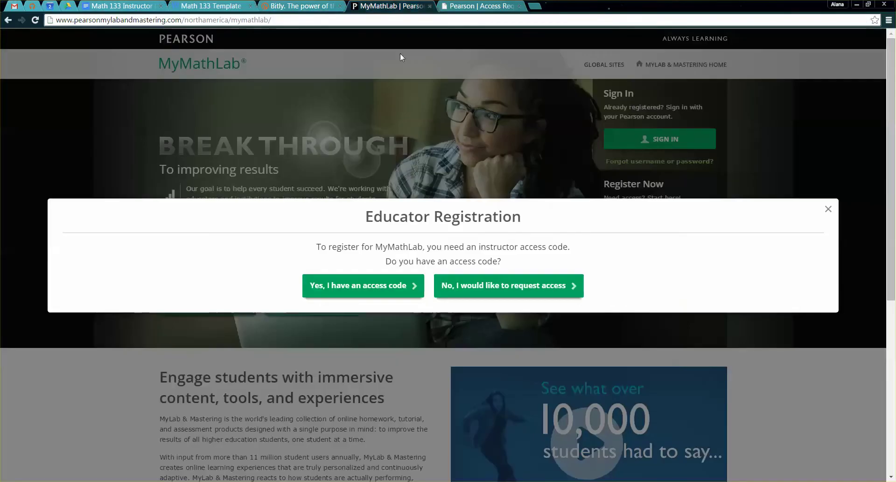
{"action": "left_click", "coordinate": [477, 6]}
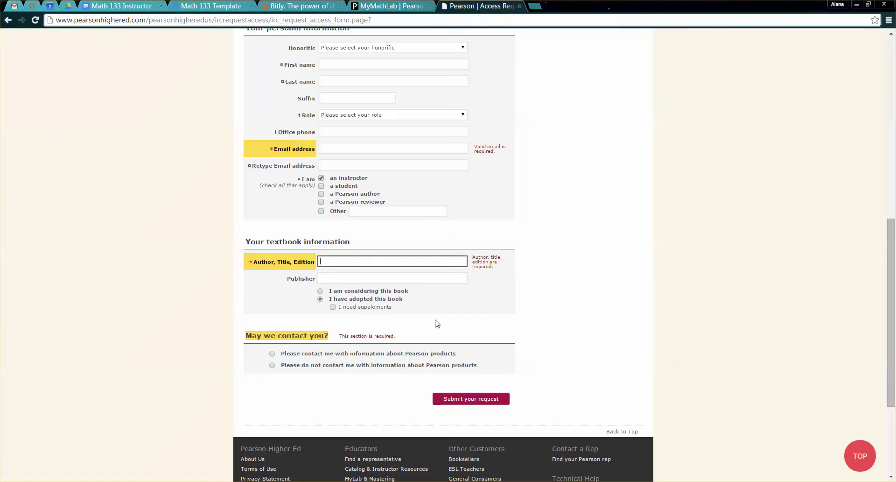
{"action": "scroll", "coordinate": [392, 213], "scroll_direction": "up", "scroll_amount": 9}
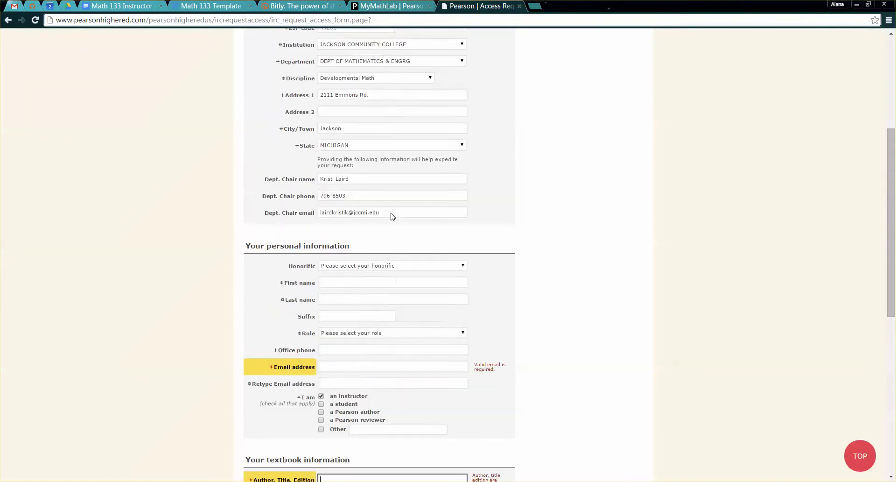
{"action": "scroll", "coordinate": [405, 206], "scroll_direction": "up", "scroll_amount": 1}
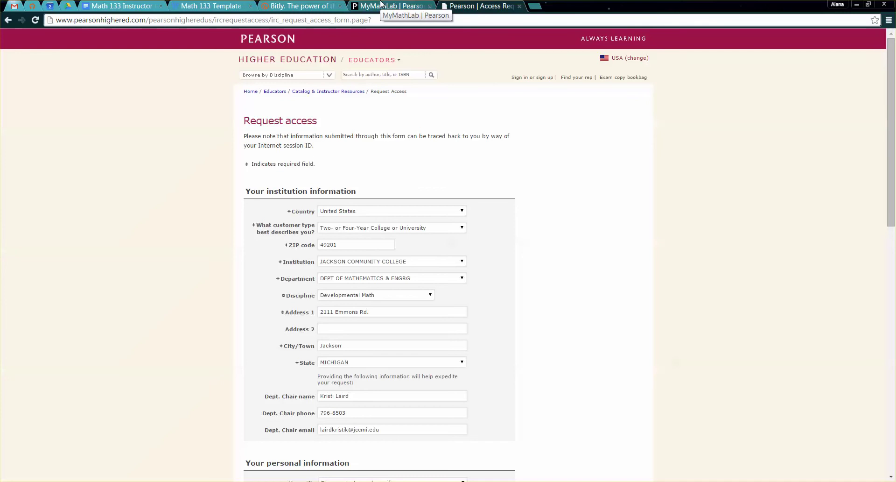
{"action": "scroll", "coordinate": [438, 124], "scroll_direction": "down", "scroll_amount": 2}
{"action": "scroll", "coordinate": [439, 123], "scroll_direction": "up", "scroll_amount": 2}
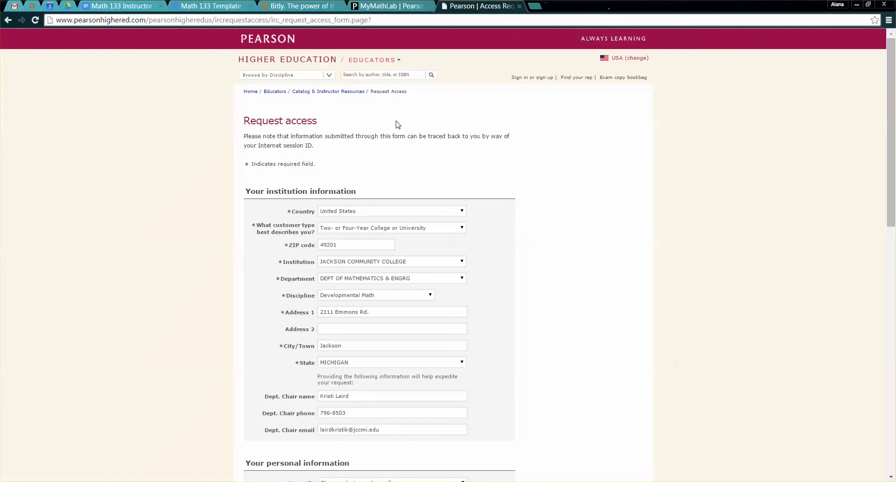
- Close the educator registration prompt on MyMathLab and start signing in
{"action": "left_click", "coordinate": [385, 5]}
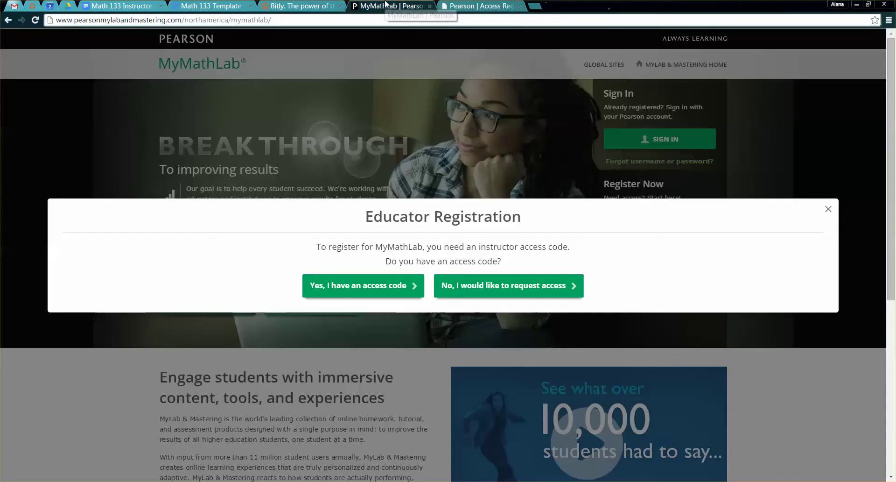
{"action": "left_click", "coordinate": [829, 210]}
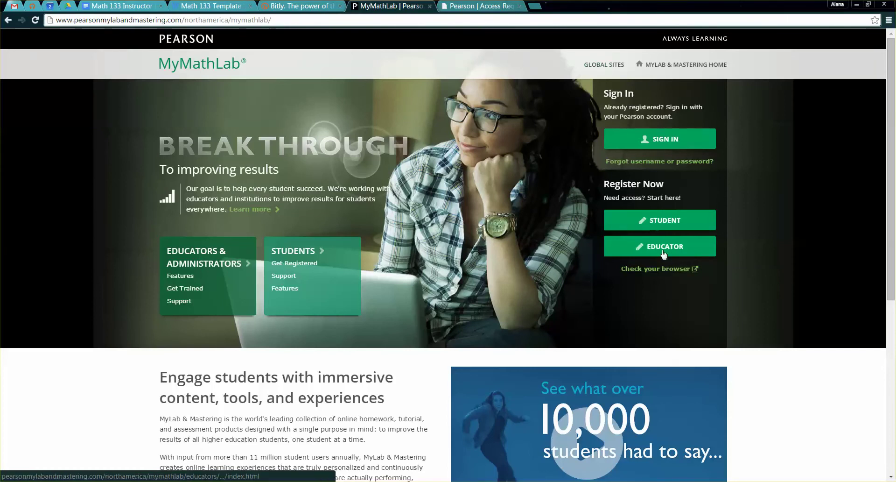
{"action": "left_click", "coordinate": [480, 6]}
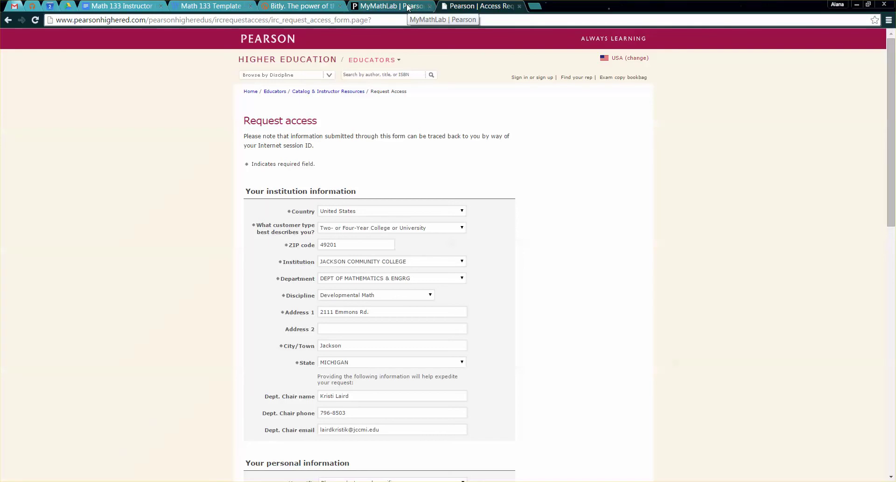
{"action": "left_click", "coordinate": [407, 7]}
{"action": "left_click", "coordinate": [468, 5]}
{"action": "key", "text": "ctrl+shift+Tab"}
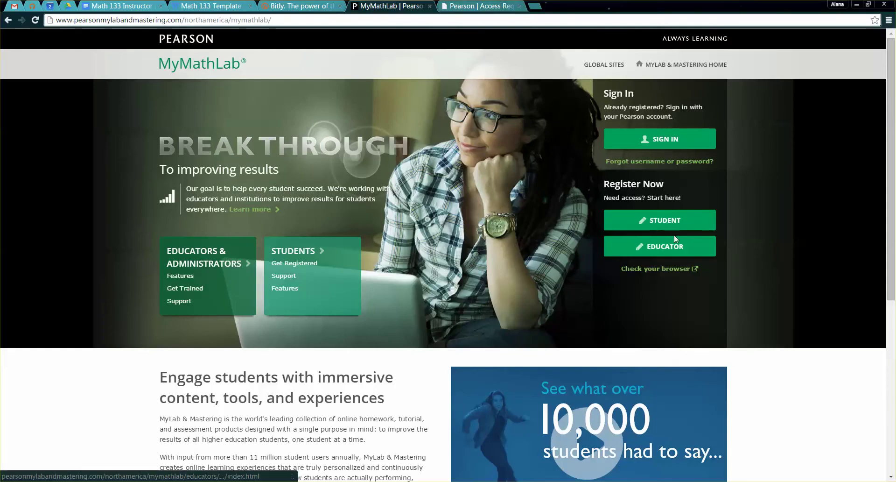
{"action": "left_click_drag", "start_coordinate": [600, 183], "coordinate": [708, 259]}
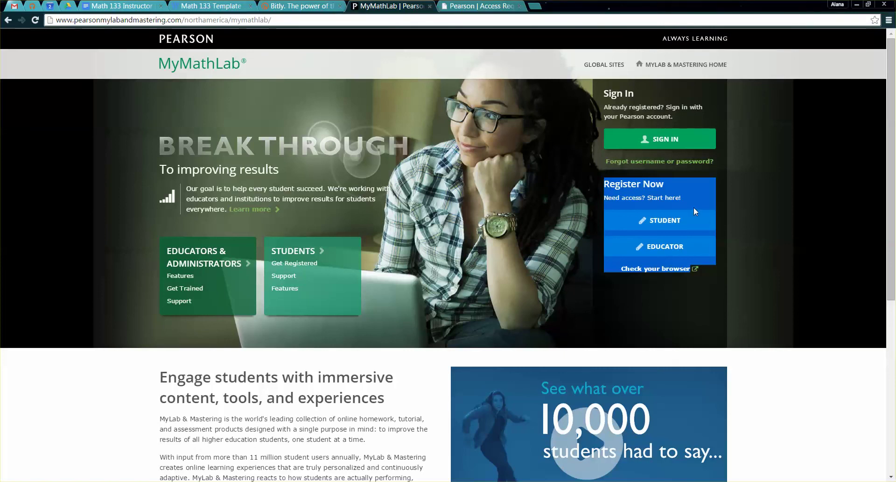
{"action": "left_click", "coordinate": [661, 195]}
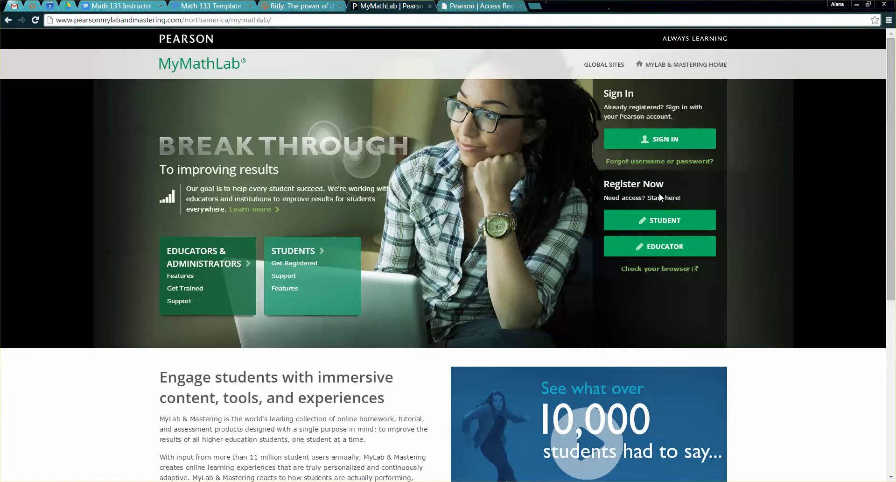
{"action": "left_click", "coordinate": [666, 139]}
- Enter the instructor username and password, then scroll the MyLab & Mastering course list
{"action": "left_click", "coordinate": [508, 4]}
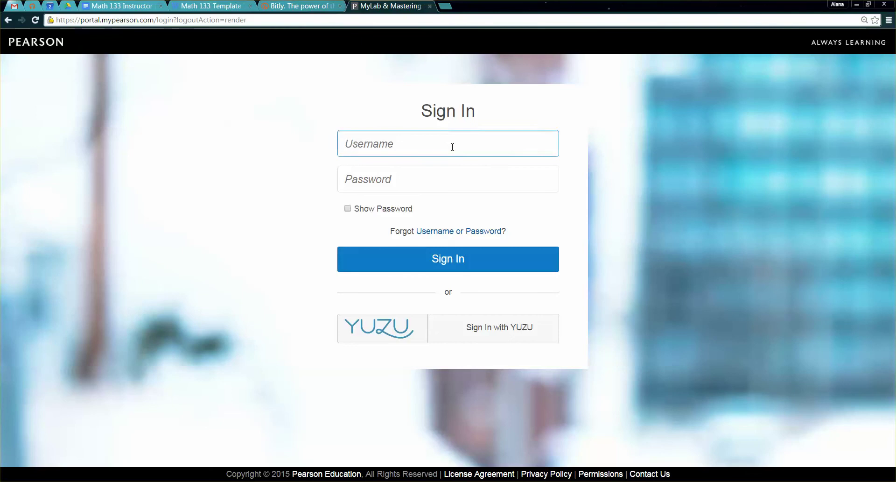
{"action": "type", "text": "ajtuckey"}
{"action": "key", "text": "Tab"}
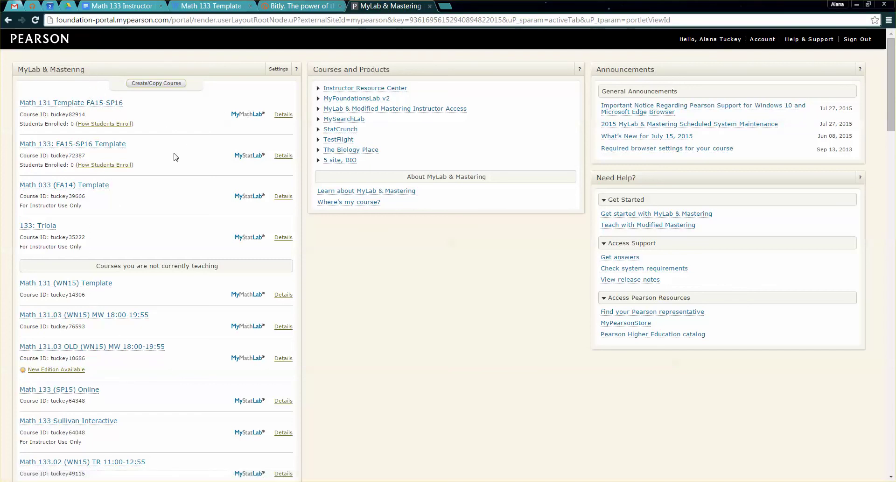
{"action": "scroll", "coordinate": [157, 175], "scroll_direction": "down", "scroll_amount": 12}
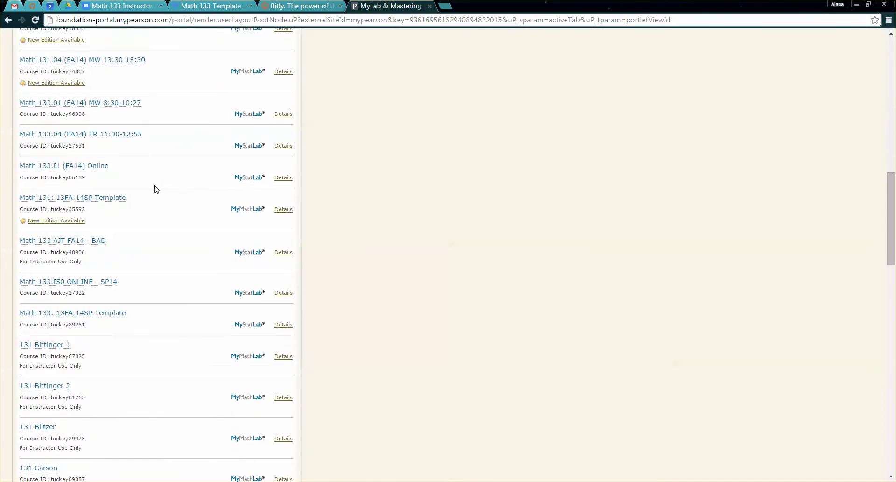
{"action": "scroll", "coordinate": [157, 190], "scroll_direction": "up", "scroll_amount": 15}
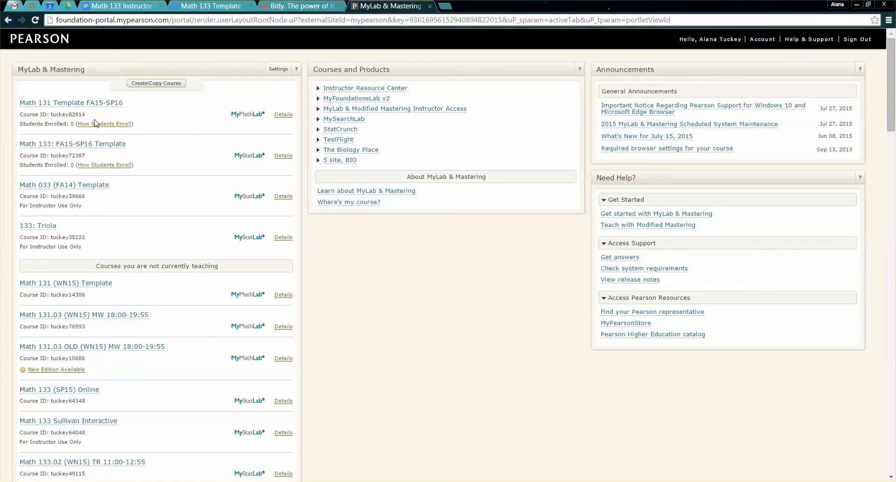
{"action": "left_click", "coordinate": [117, 6]}
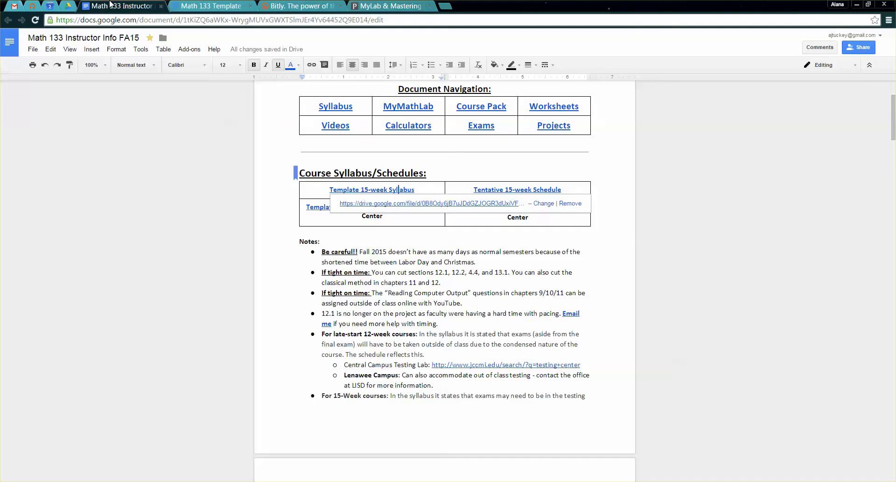
{"action": "left_click", "coordinate": [411, 241]}
{"action": "scroll", "coordinate": [411, 243], "scroll_direction": "down", "scroll_amount": 4}
{"action": "scroll", "coordinate": [412, 242], "scroll_direction": "down", "scroll_amount": 6}
{"action": "left_click_drag", "start_coordinate": [551, 211], "coordinate": [487, 213]}
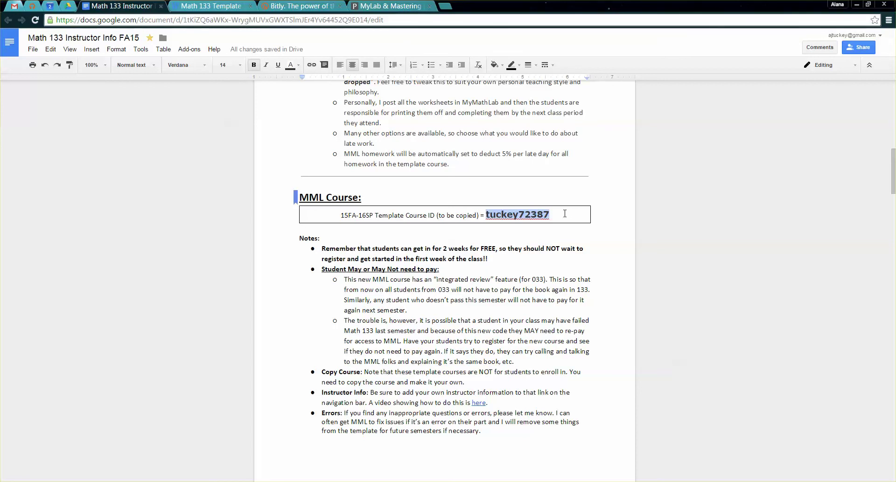
{"action": "left_click", "coordinate": [411, 5]}
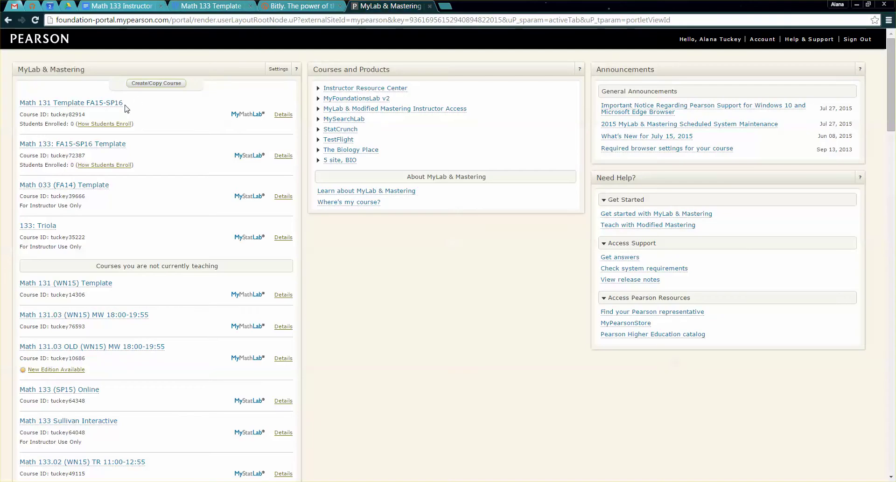
{"action": "left_click_drag", "start_coordinate": [87, 115], "coordinate": [53, 112]}
{"action": "left_click", "coordinate": [121, 5]}
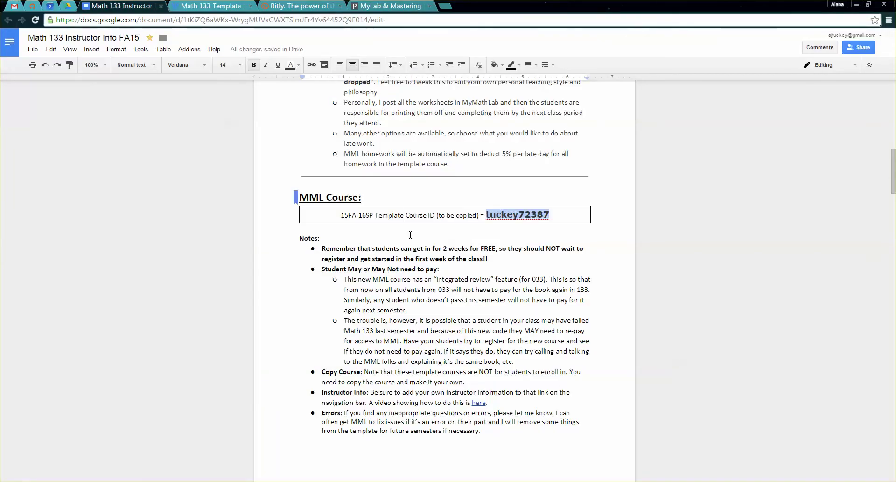
{"action": "scroll", "coordinate": [410, 235], "scroll_direction": "up", "scroll_amount": 10}
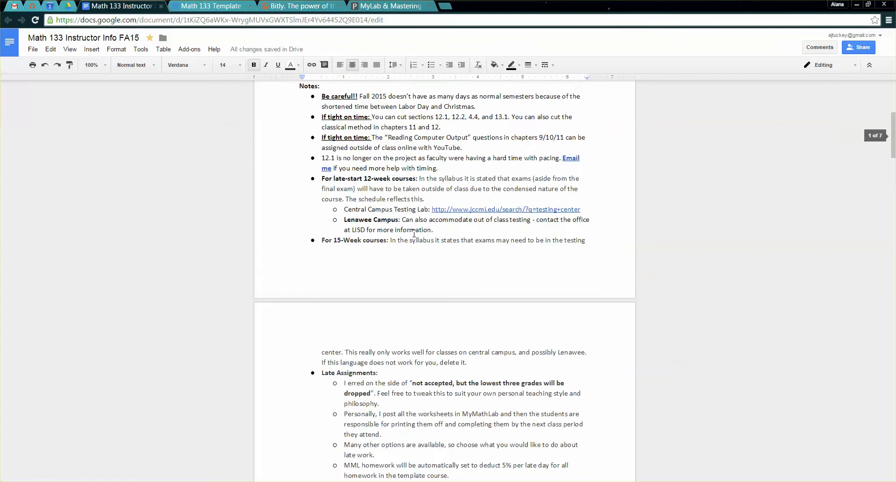
{"action": "scroll", "coordinate": [413, 234], "scroll_direction": "up", "scroll_amount": 3}
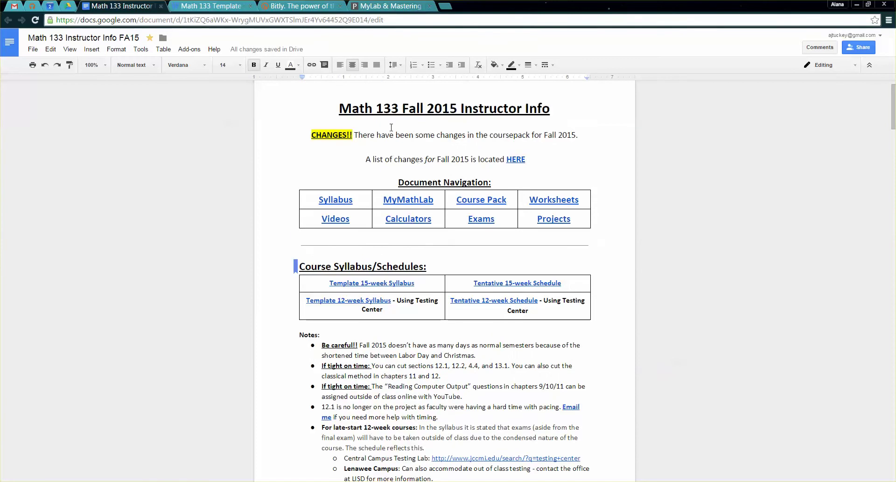
{"action": "left_click_drag", "start_coordinate": [352, 109], "coordinate": [526, 187]}
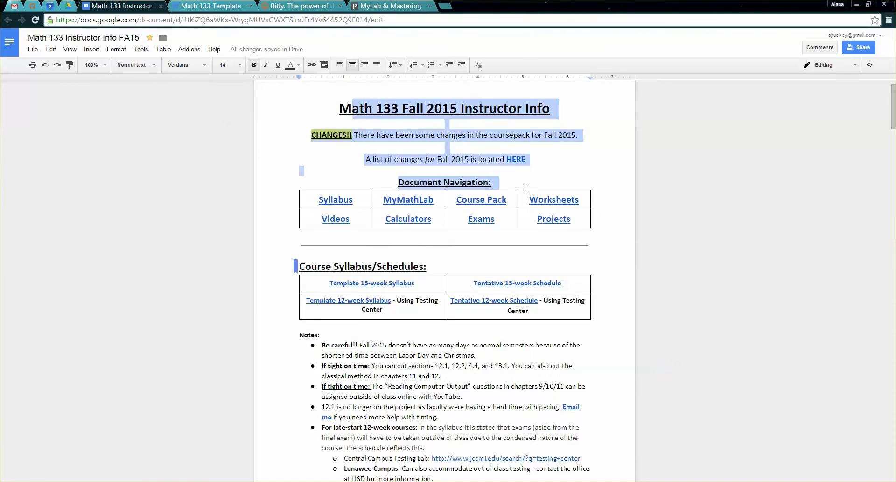
{"action": "scroll", "coordinate": [526, 224], "scroll_direction": "down", "scroll_amount": 10}
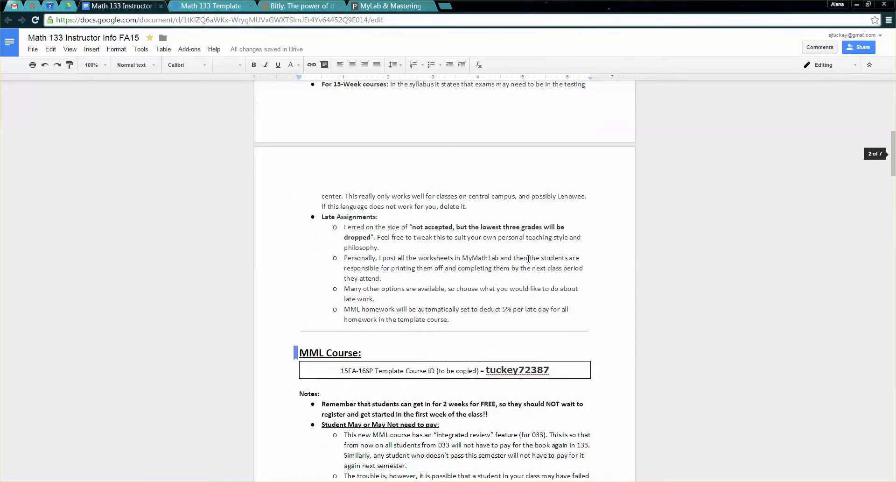
{"action": "scroll", "coordinate": [526, 266], "scroll_direction": "down", "scroll_amount": 3}
{"action": "left_click_drag", "start_coordinate": [484, 152], "coordinate": [579, 152]}
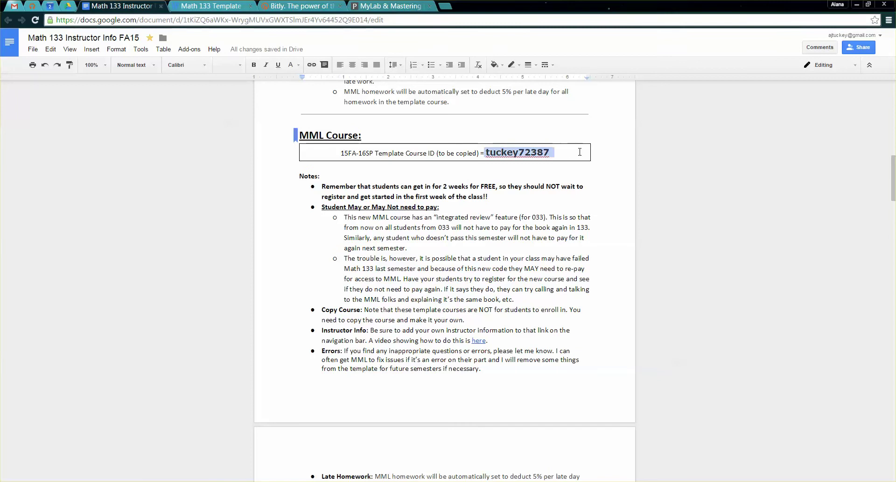
{"action": "left_click", "coordinate": [211, 6]}
{"action": "left_click", "coordinate": [391, 5]}
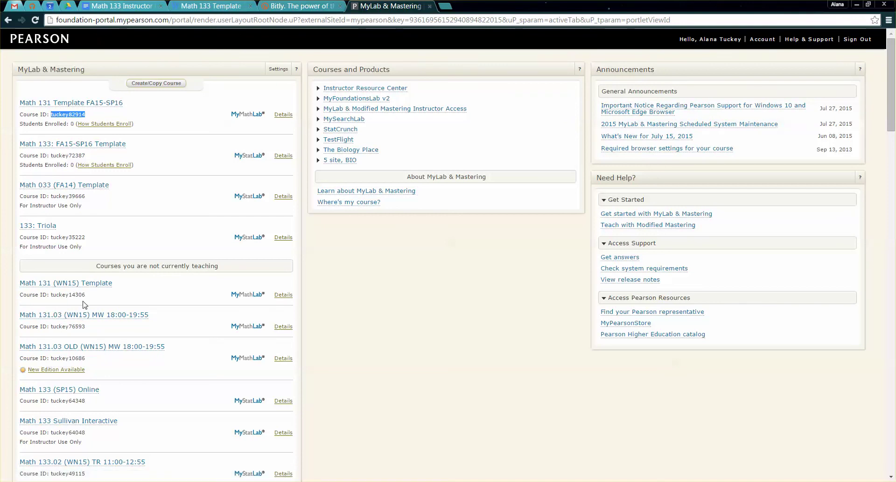
- Copy another instructor's course by submitting the Math 133: FA15-SP16 Template's course ID
{"action": "left_click", "coordinate": [147, 84]}
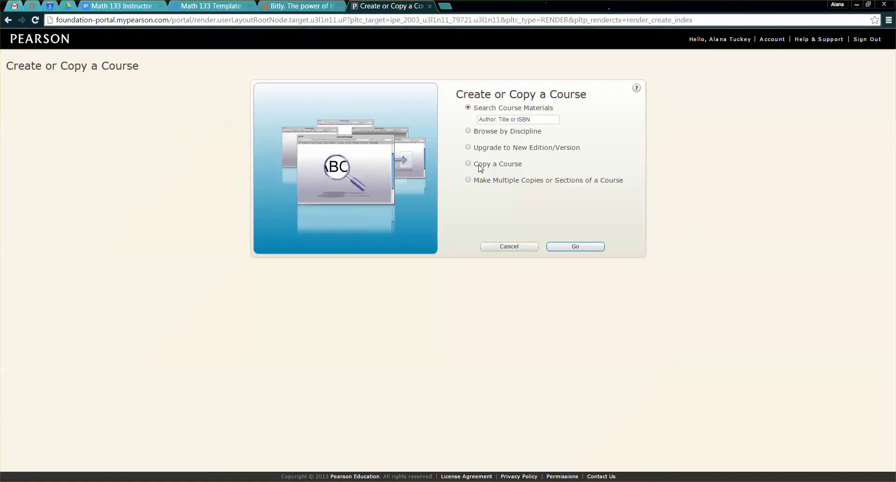
{"action": "left_click", "coordinate": [468, 164]}
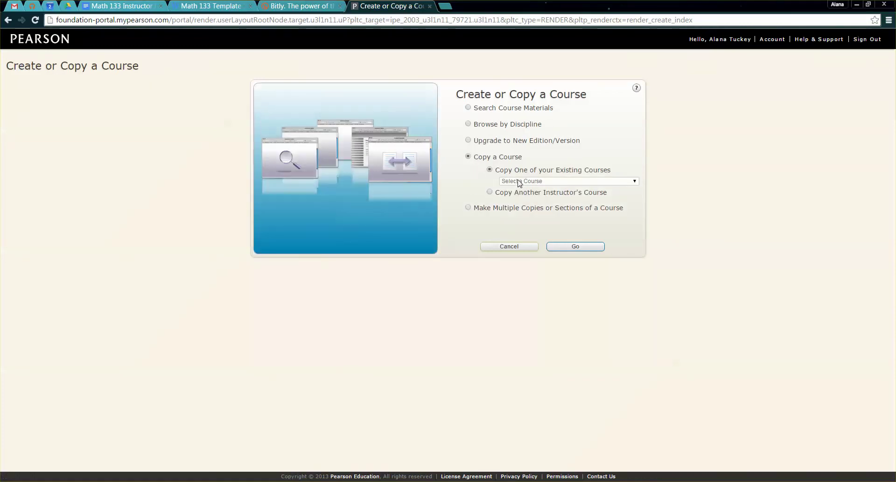
{"action": "left_click", "coordinate": [491, 192]}
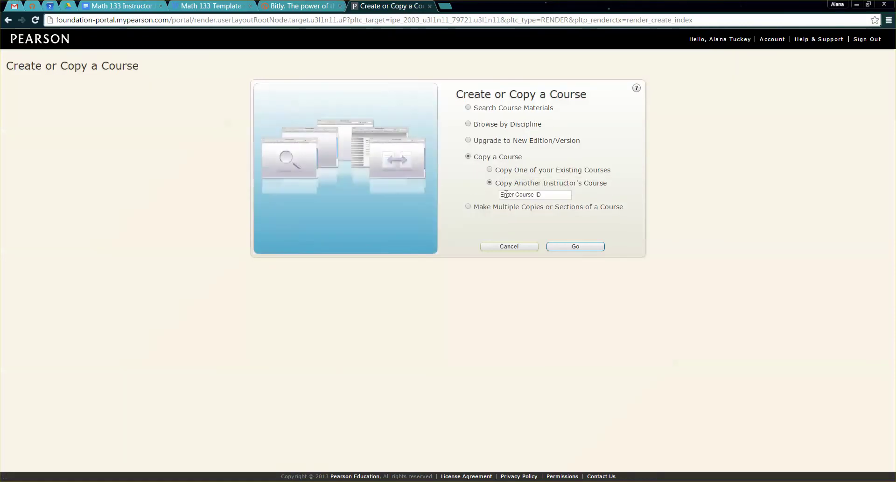
{"action": "type", "text": "tuckey"}
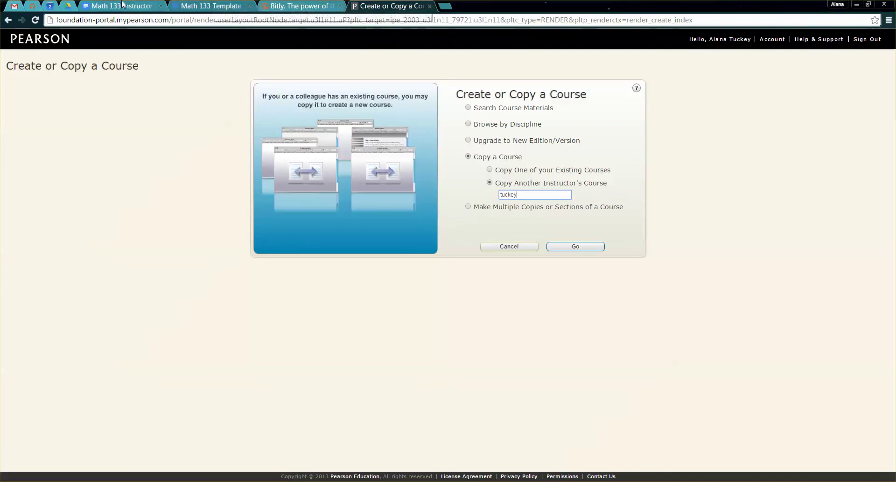
{"action": "left_click", "coordinate": [122, 5]}
{"action": "left_click", "coordinate": [391, 5]}
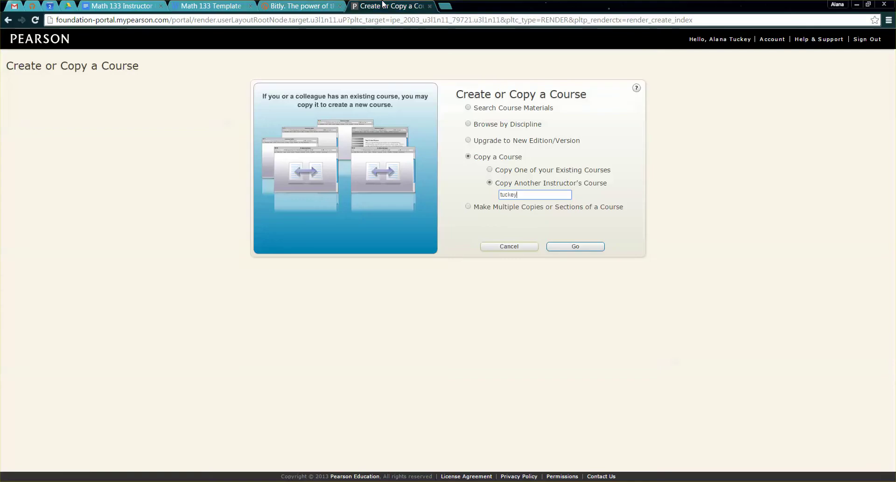
{"action": "type", "text": "72387"}
{"action": "left_click", "coordinate": [562, 248]}
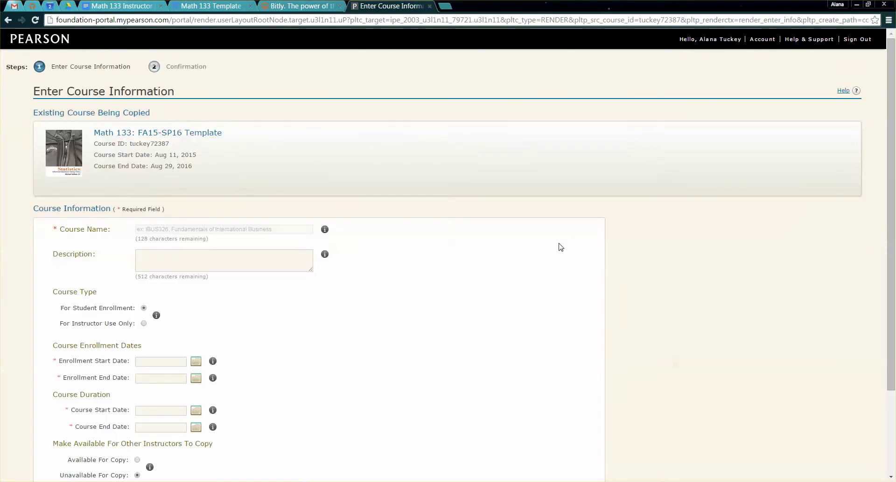
- Name the new course 'Math 133.03 (FA15) TR 11-1'
{"action": "left_click", "coordinate": [159, 229]}
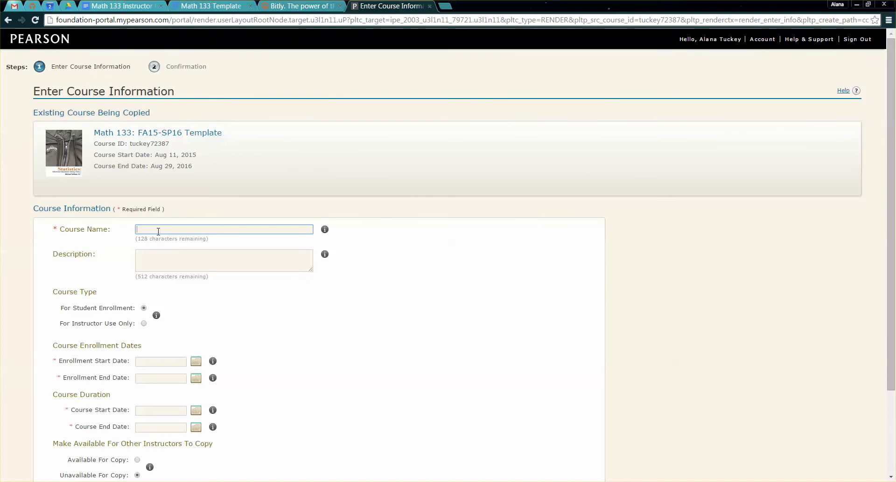
{"action": "type", "text": "Math 133"}
{"action": "type", "text": "(FA15)"}
{"action": "type", "text": "TR 11-12"}
{"action": "key", "text": "BackSpace"}
- Enter the description 'Statistics course, meets in JM 248'
{"action": "left_click", "coordinate": [273, 257]}
{"action": "type", "text": "Statistics course"}
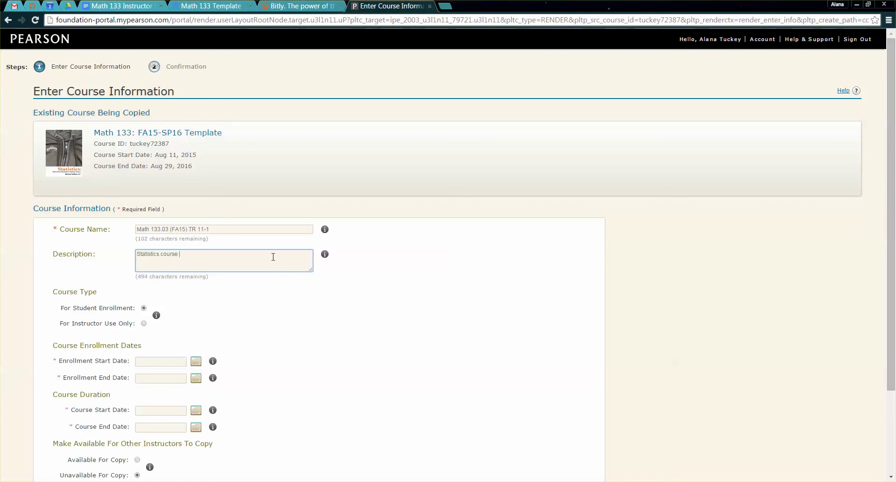
{"action": "type", "text": ", meets in JM 248"}
{"action": "left_click_drag", "start_coordinate": [80, 310], "coordinate": [133, 310]}
{"action": "left_click", "coordinate": [234, 316]}
{"action": "scroll", "coordinate": [234, 316], "scroll_direction": "down", "scroll_amount": 2}
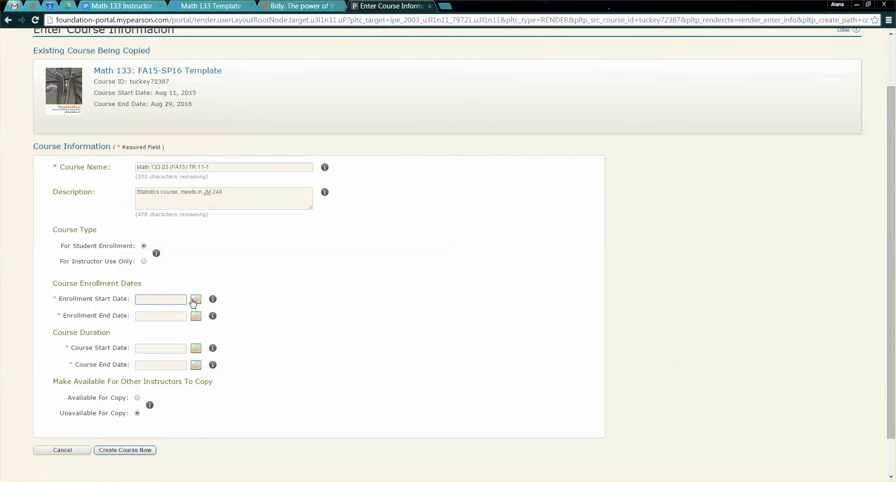
- Set enrollment to start September 8, 2015 and end Nov 20, 2015
{"action": "left_click", "coordinate": [195, 299]}
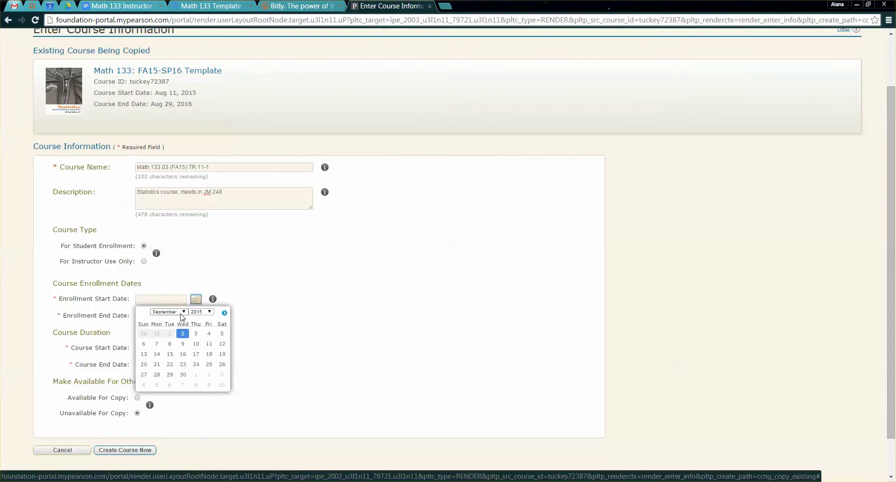
{"action": "left_click", "coordinate": [170, 343]}
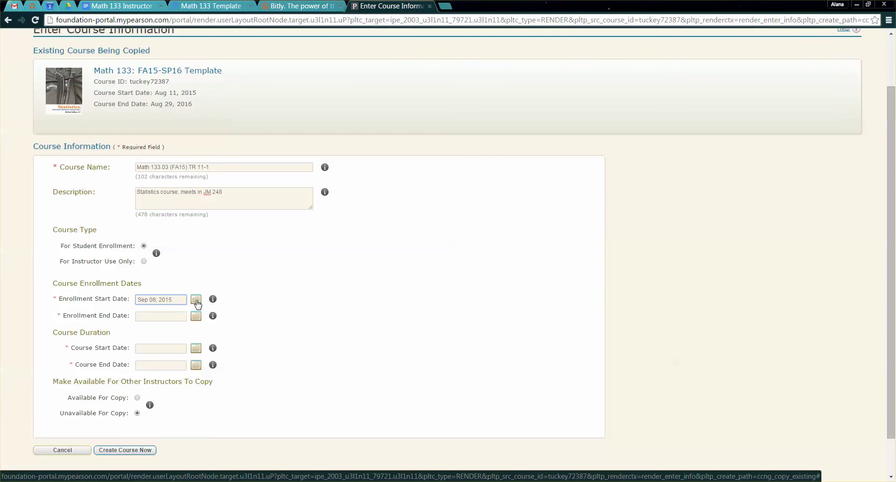
{"action": "left_click", "coordinate": [176, 315]}
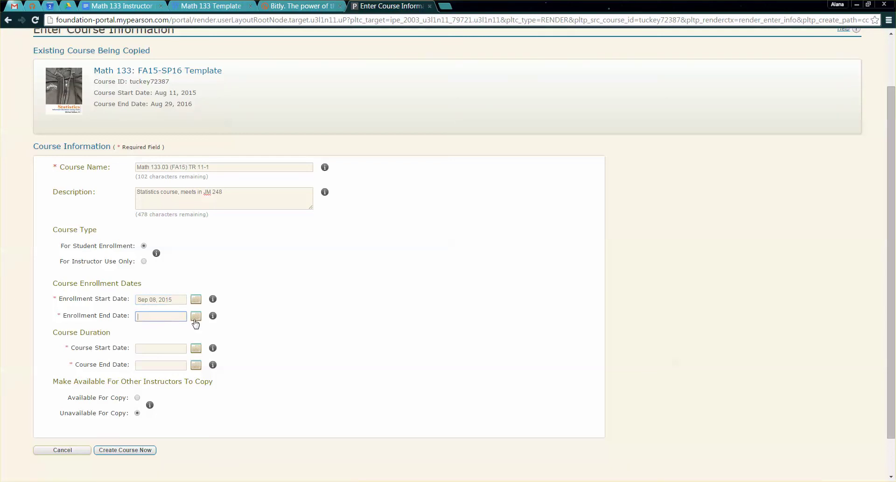
{"action": "left_click", "coordinate": [197, 317]}
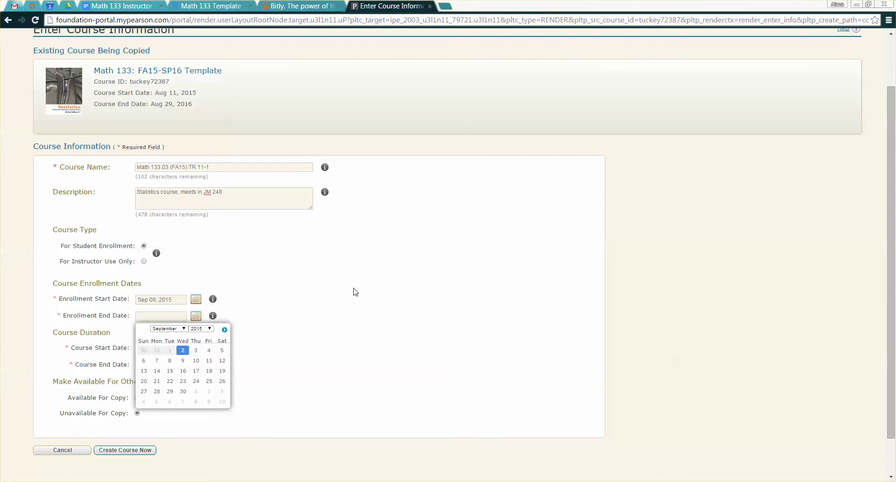
{"action": "left_click", "coordinate": [183, 328]}
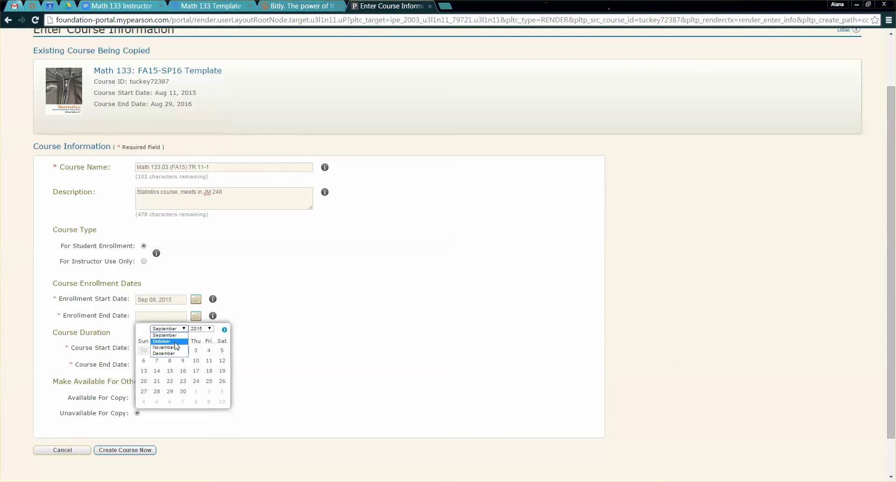
{"action": "left_click", "coordinate": [170, 347]}
{"action": "left_click", "coordinate": [182, 330]}
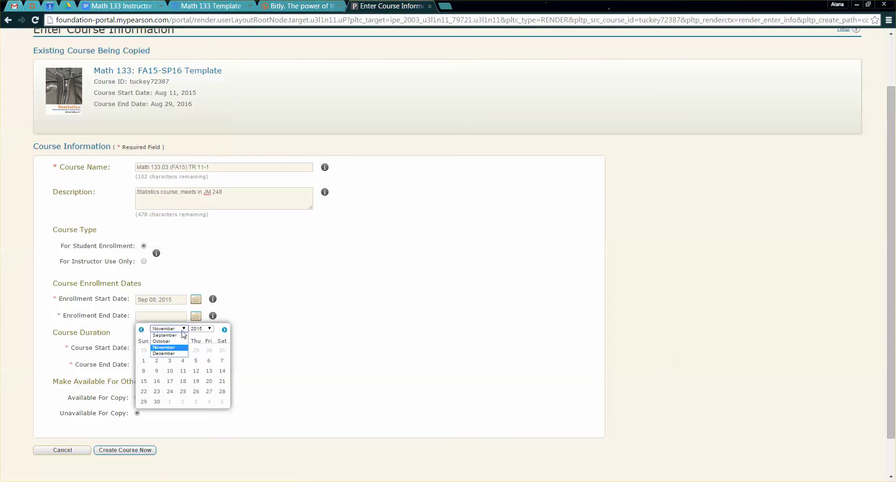
{"action": "left_click", "coordinate": [180, 348]}
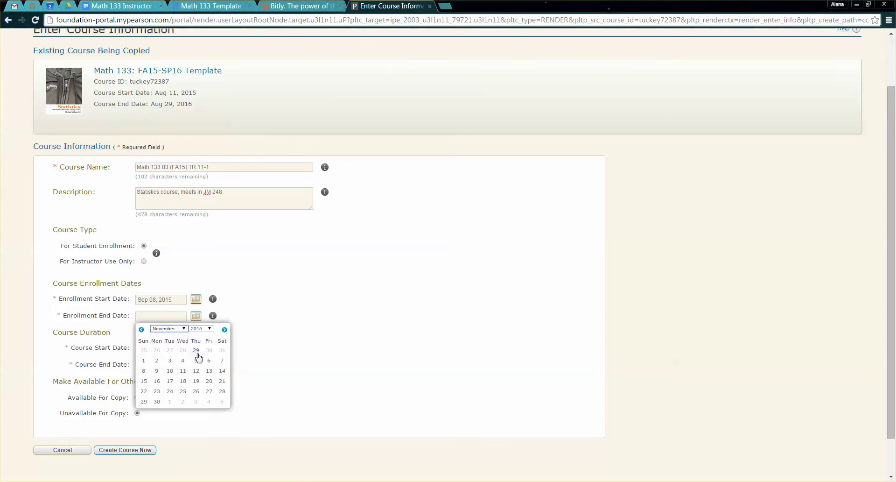
{"action": "left_click", "coordinate": [209, 380]}
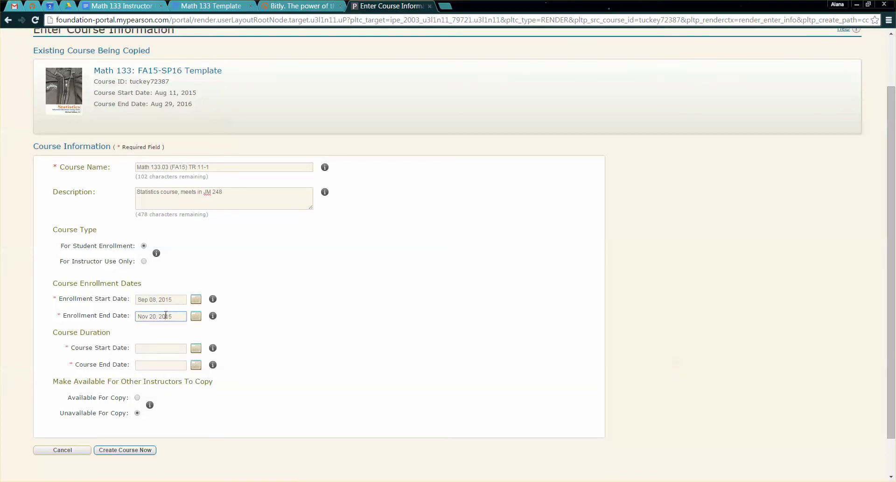
- Set the course to run Sep 08 to Dec 31, 2015 and make it Available For Copy
{"action": "left_click", "coordinate": [161, 349]}
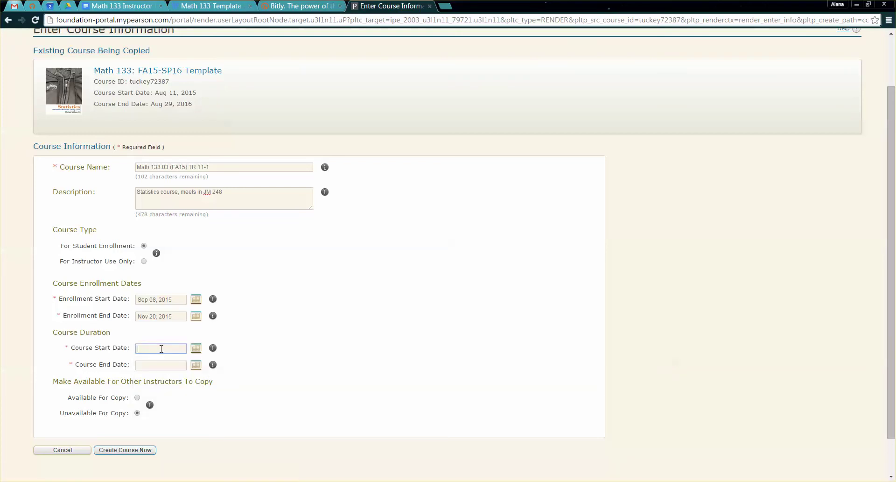
{"action": "left_click", "coordinate": [196, 347]}
{"action": "left_click", "coordinate": [169, 393]}
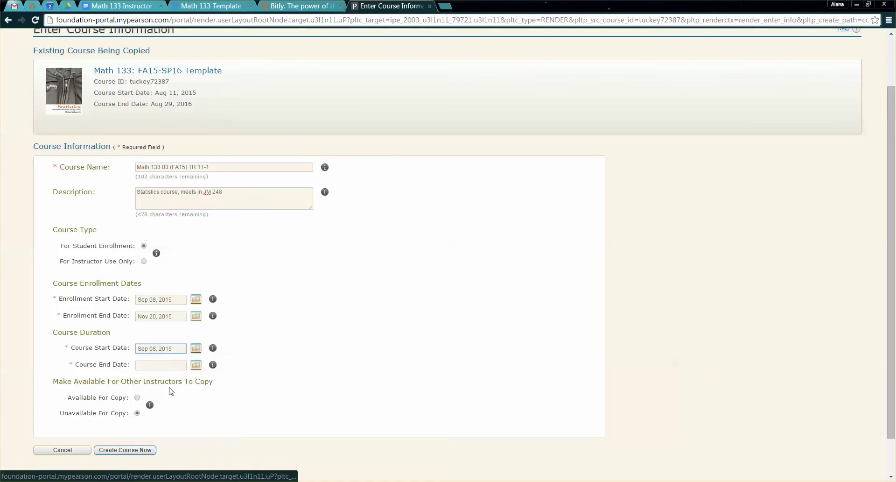
{"action": "triple_click", "coordinate": [173, 346]}
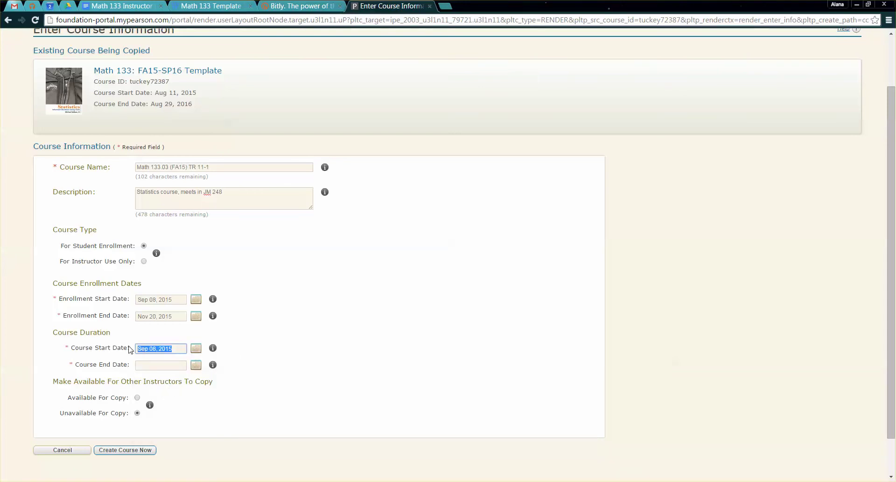
{"action": "left_click", "coordinate": [160, 365]}
{"action": "left_click", "coordinate": [196, 367]}
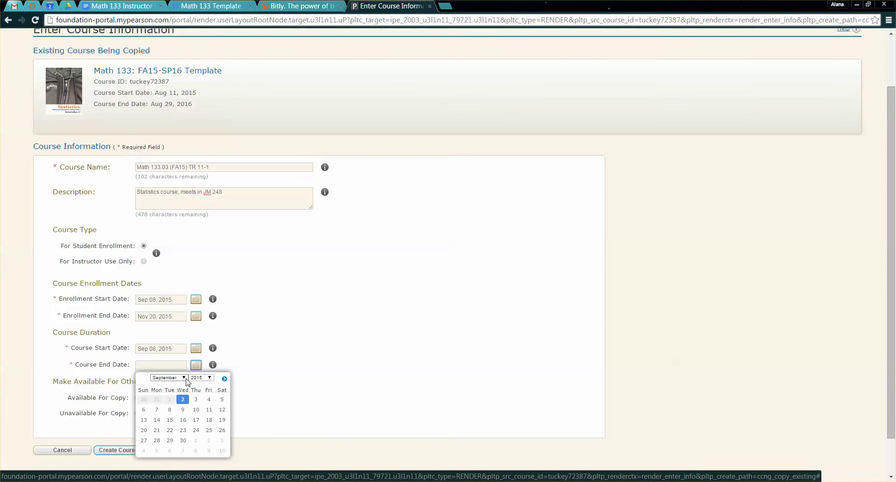
{"action": "left_click", "coordinate": [184, 377]}
{"action": "left_click", "coordinate": [169, 400]}
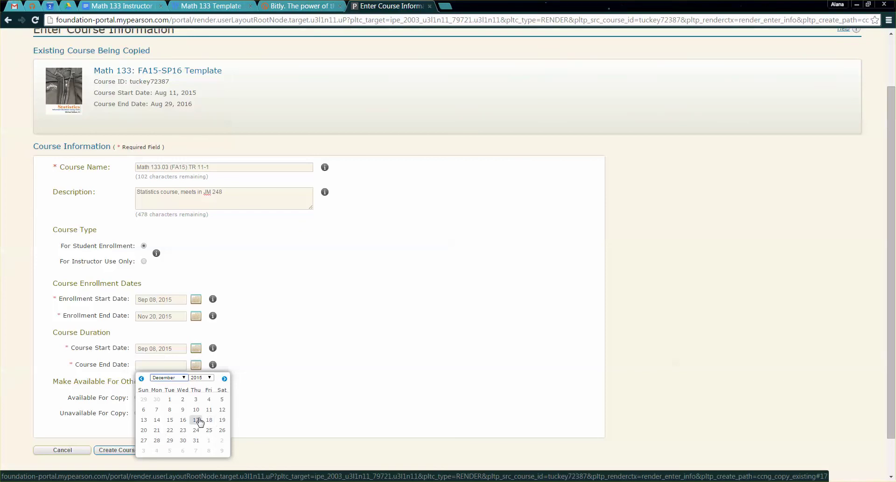
{"action": "left_click", "coordinate": [196, 440]}
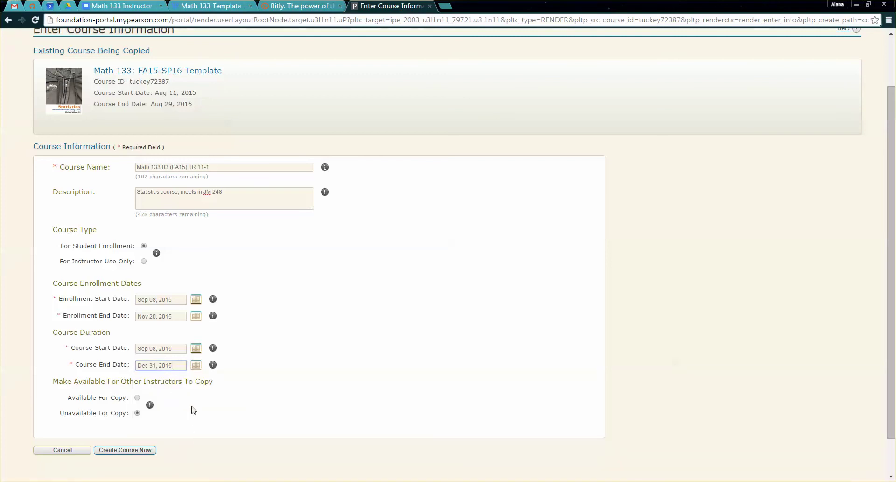
{"action": "left_click", "coordinate": [138, 398]}
- Submit the course request, note the new course ID, and return to the courses list
{"action": "left_click", "coordinate": [136, 451]}
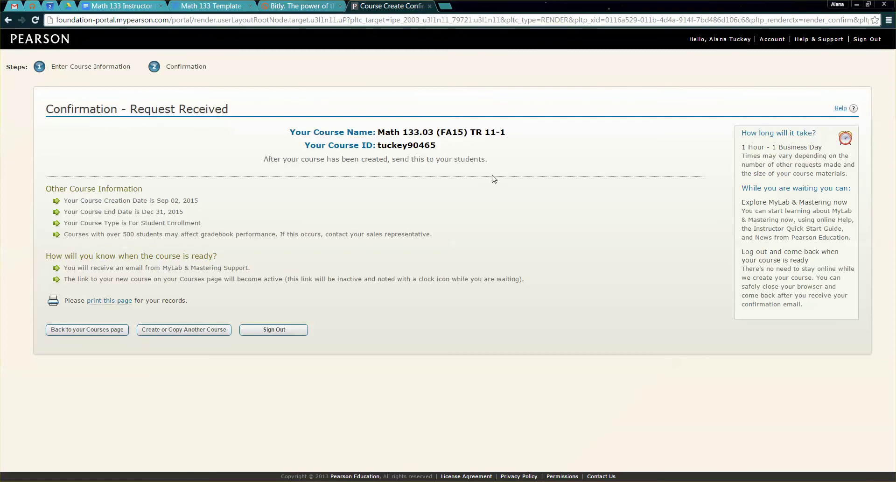
{"action": "left_click_drag", "start_coordinate": [437, 145], "coordinate": [379, 145]}
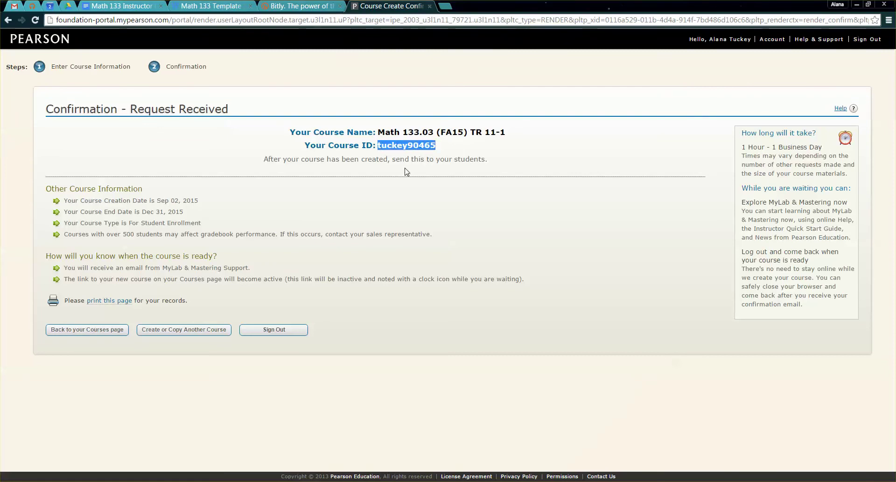
{"action": "left_click", "coordinate": [106, 331]}
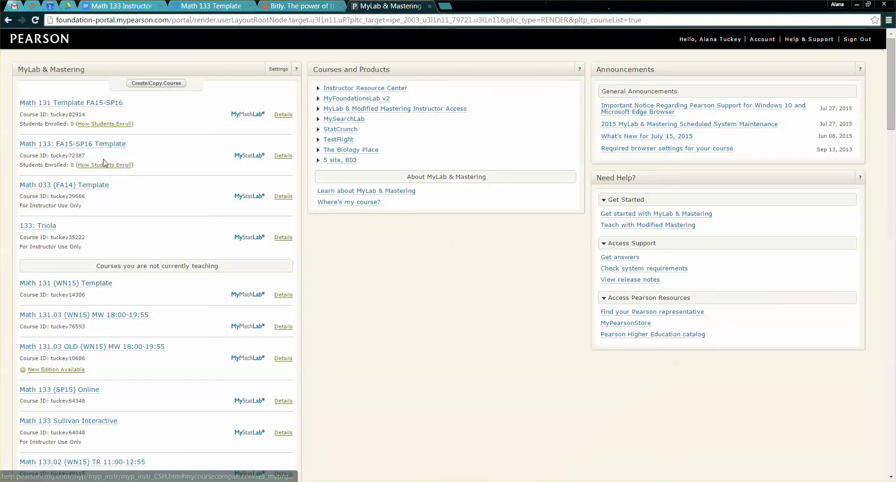
{"action": "scroll", "coordinate": [82, 308], "scroll_direction": "down", "scroll_amount": 4}
{"action": "scroll", "coordinate": [82, 308], "scroll_direction": "down", "scroll_amount": 1}
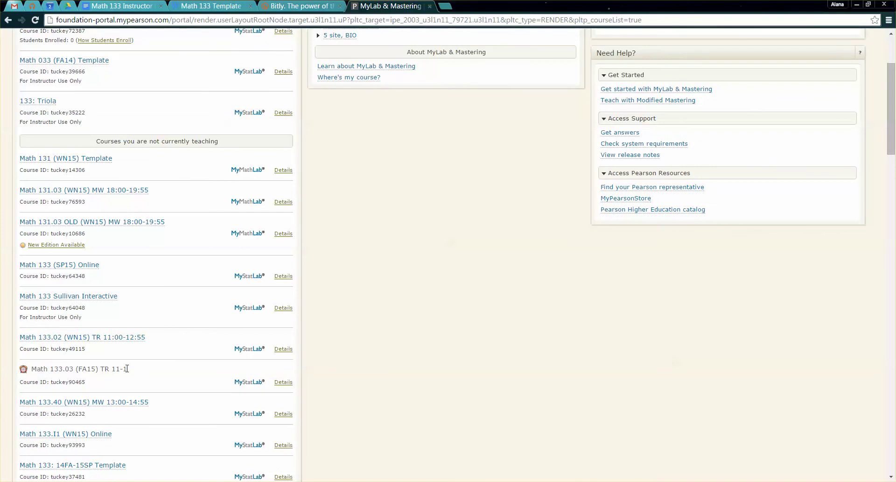
- Locate Math 133.03 (FA15) TR 11-1 and its course ID in the courses list
{"action": "left_click_drag", "start_coordinate": [126, 368], "coordinate": [27, 368]}
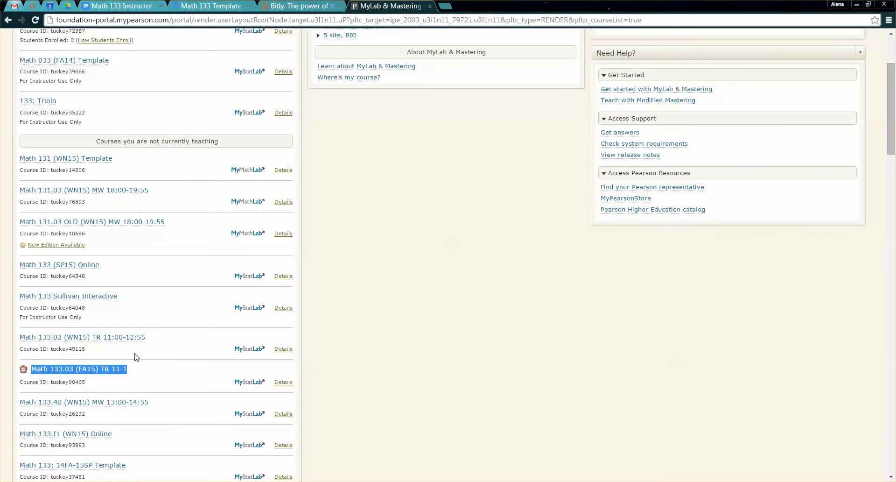
{"action": "left_click_drag", "start_coordinate": [133, 369], "coordinate": [39, 366]}
{"action": "left_click_drag", "start_coordinate": [86, 381], "coordinate": [52, 379]}
{"action": "left_click", "coordinate": [53, 380]}
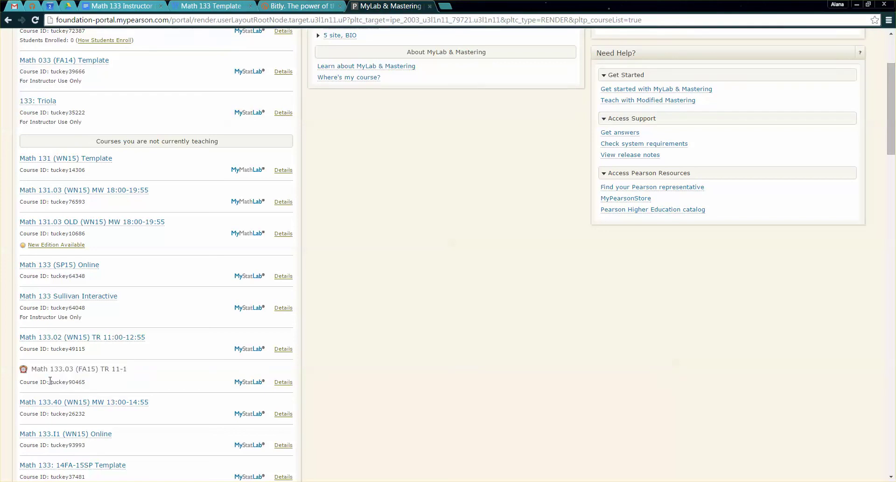
{"action": "double_click", "coordinate": [54, 379]}
{"action": "left_click_drag", "start_coordinate": [102, 382], "coordinate": [48, 369]}
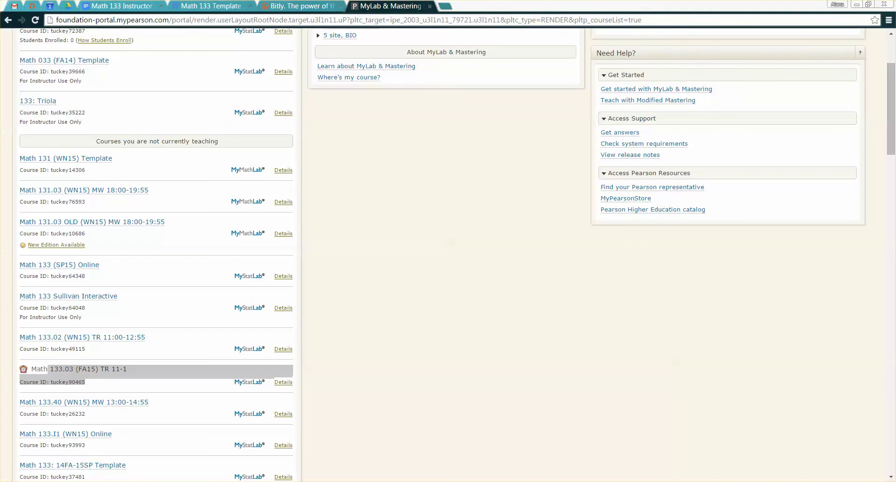
{"action": "left_click", "coordinate": [140, 386]}
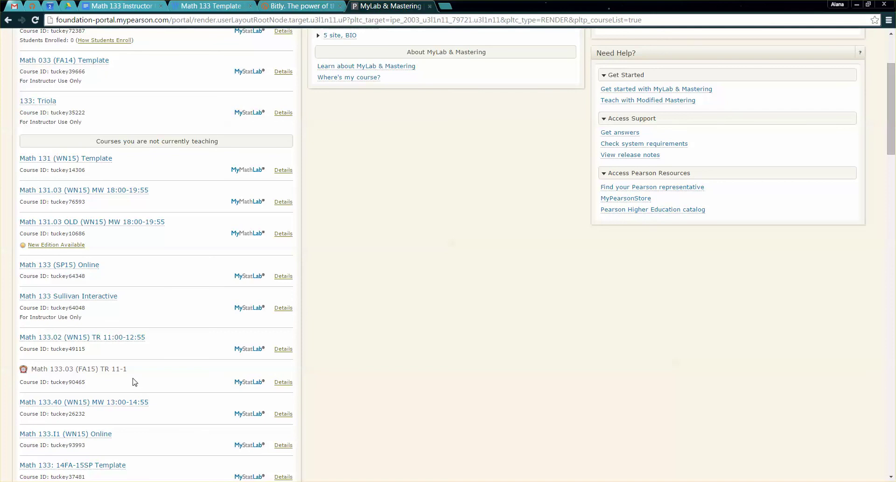
- Reload the courses page and open the Math 133.03 (FA15) TR 11-1 course
{"action": "scroll", "coordinate": [120, 192], "scroll_direction": "up", "scroll_amount": 3}
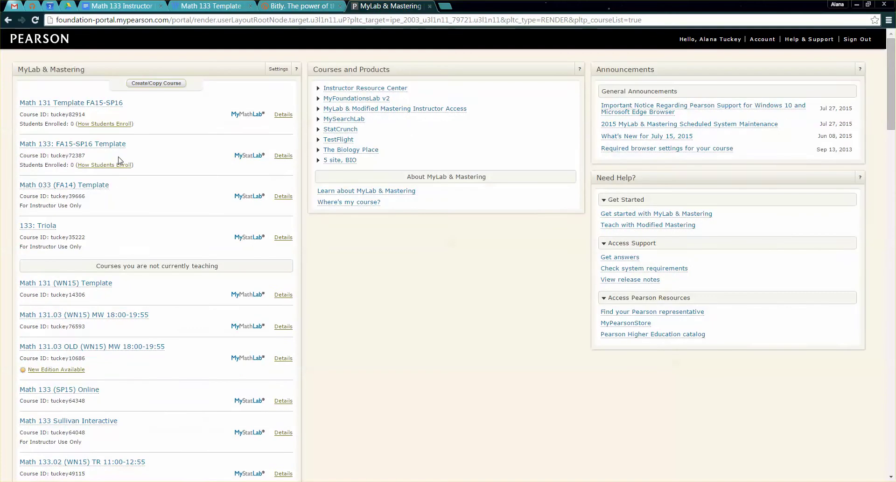
{"action": "left_click", "coordinate": [31, 21]}
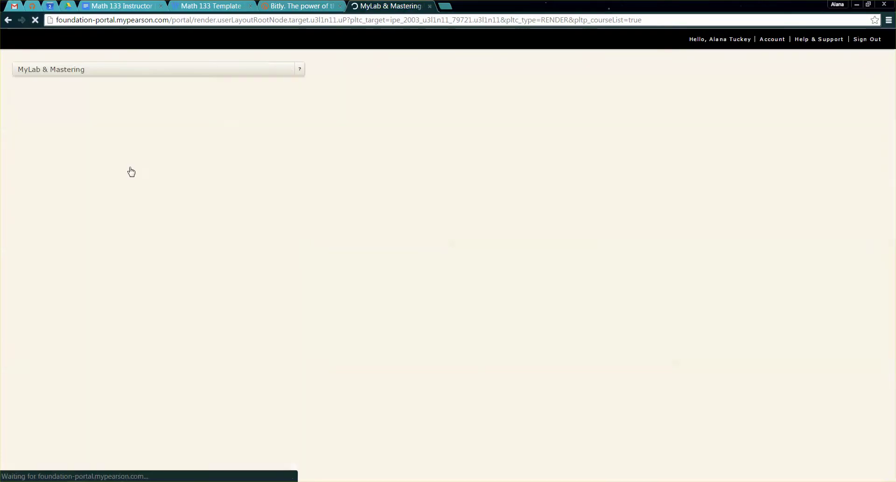
{"action": "scroll", "coordinate": [131, 175], "scroll_direction": "down", "scroll_amount": 1}
{"action": "scroll", "coordinate": [132, 178], "scroll_direction": "down", "scroll_amount": 3}
{"action": "left_click_drag", "start_coordinate": [131, 348], "coordinate": [16, 341]}
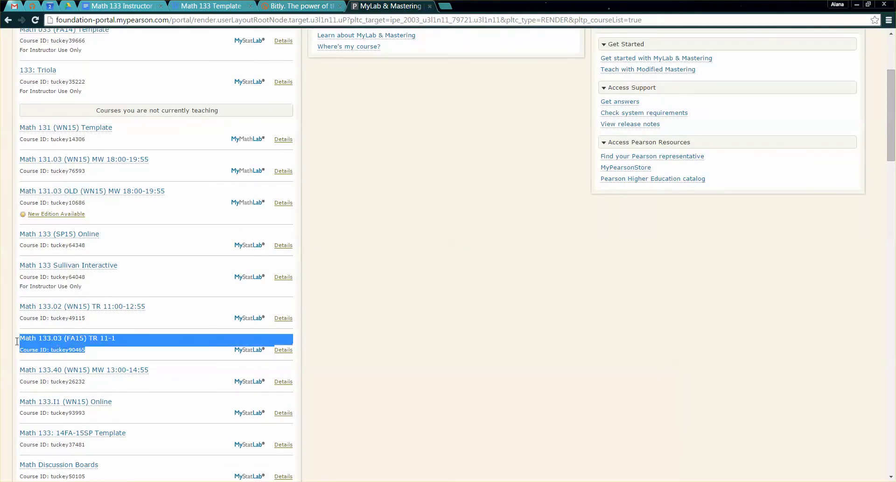
{"action": "left_click", "coordinate": [71, 344]}
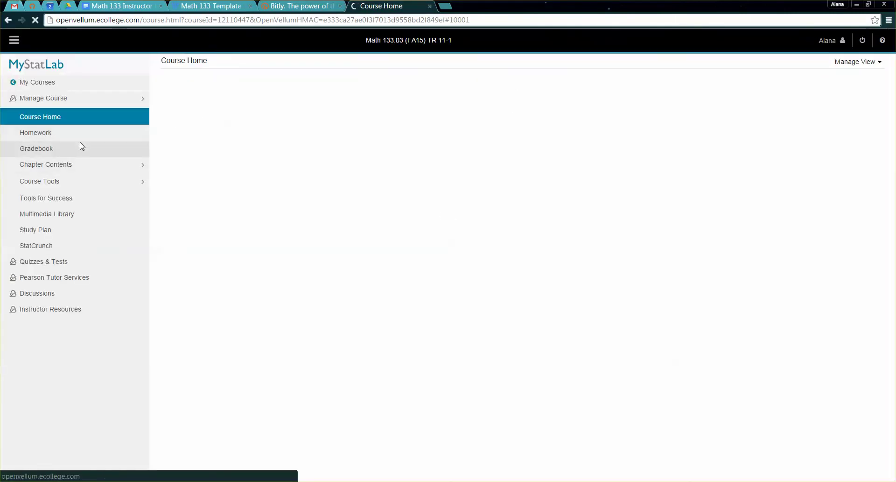
- Show the Homework list and review the 1.3 Lecture Videos and Section 1.3 Homework rows
{"action": "left_click", "coordinate": [69, 134]}
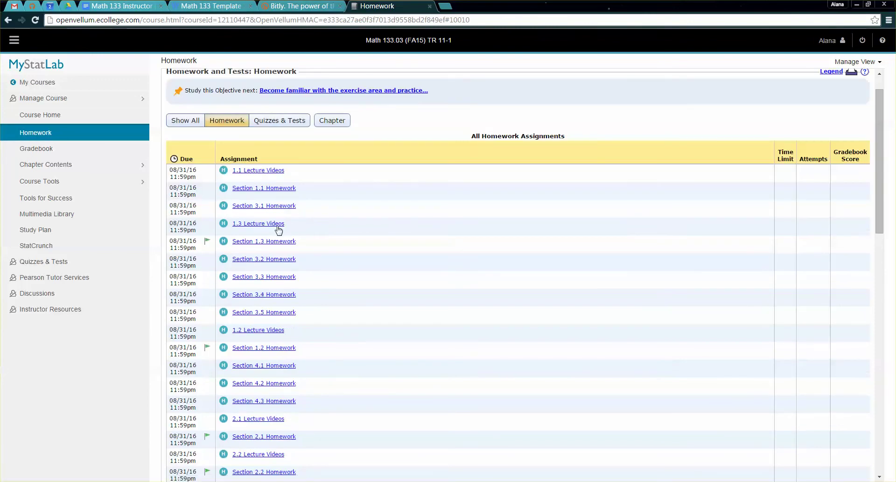
{"action": "scroll", "coordinate": [273, 226], "scroll_direction": "down", "scroll_amount": 2}
{"action": "mouse_move", "coordinate": [206, 177]}
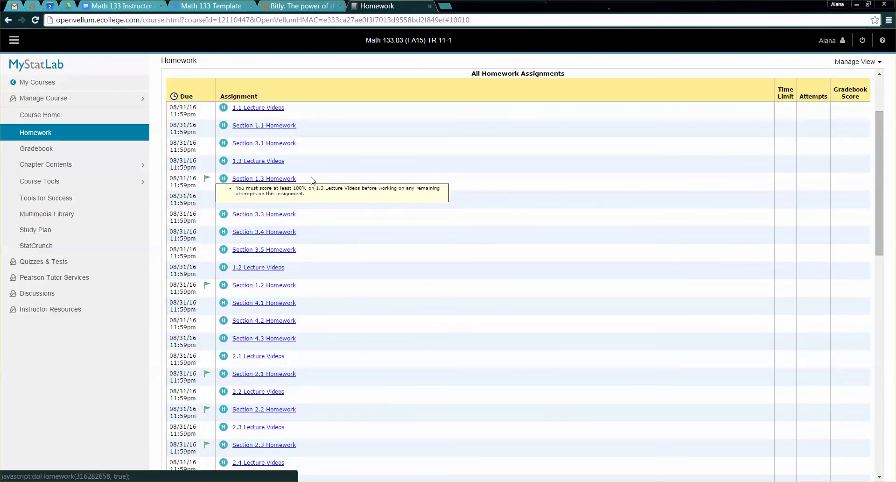
{"action": "left_click_drag", "start_coordinate": [310, 179], "coordinate": [219, 179]}
{"action": "left_click_drag", "start_coordinate": [294, 161], "coordinate": [219, 161]}
{"action": "left_click", "coordinate": [293, 162]}
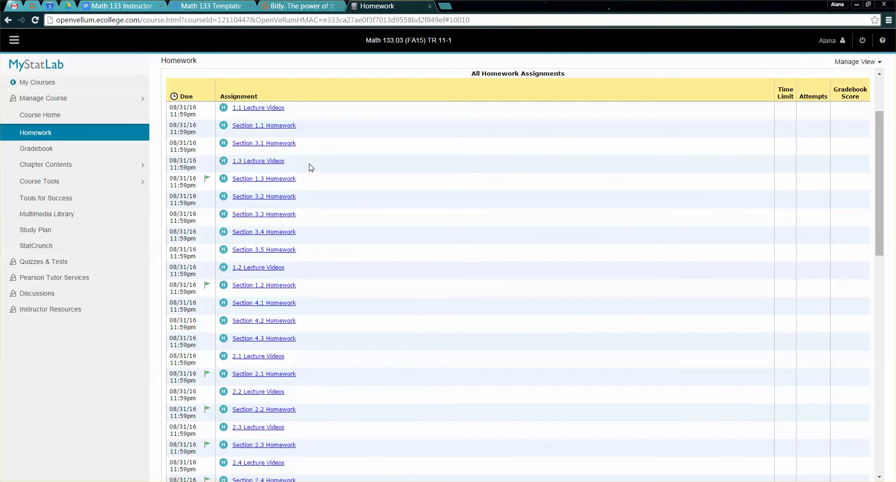
{"action": "left_click_drag", "start_coordinate": [319, 180], "coordinate": [197, 161]}
{"action": "left_click", "coordinate": [325, 161]}
{"action": "scroll", "coordinate": [314, 180], "scroll_direction": "down", "scroll_amount": 1}
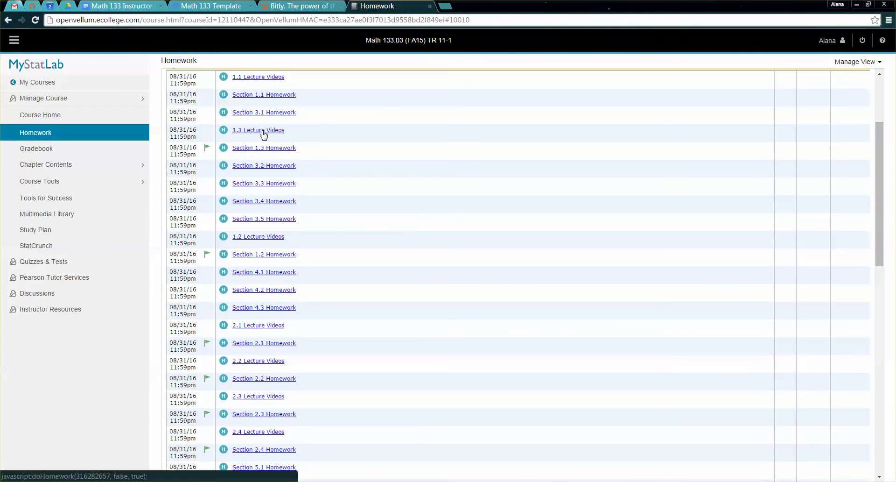
{"action": "scroll", "coordinate": [175, 109], "scroll_direction": "up", "scroll_amount": 2}
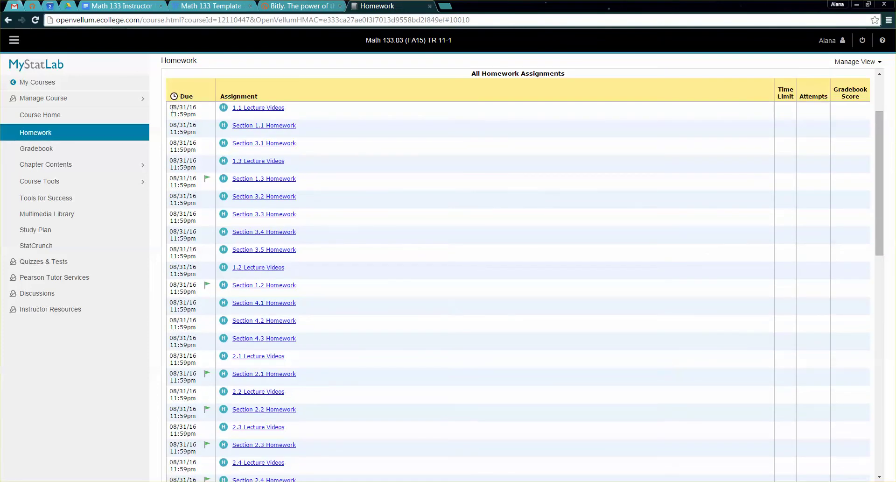
{"action": "scroll", "coordinate": [175, 108], "scroll_direction": "up", "scroll_amount": 1}
{"action": "left_click_drag", "start_coordinate": [172, 139], "coordinate": [196, 158]}
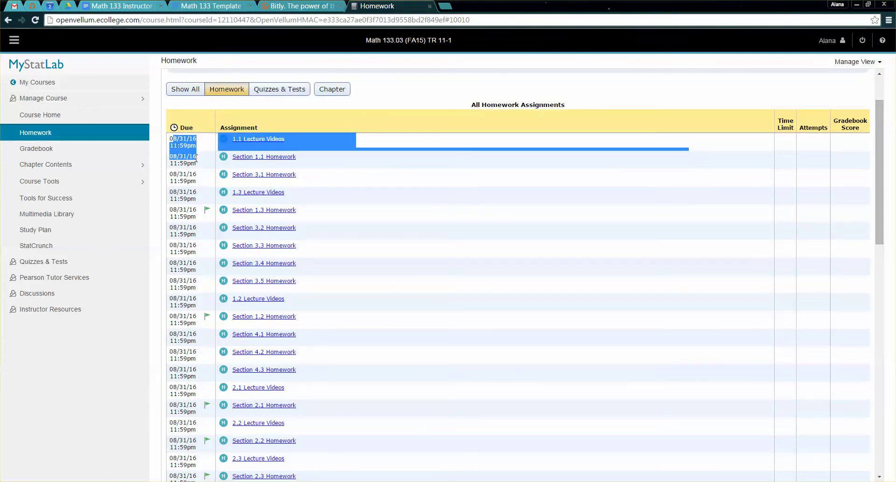
- Reach the Assignment Manager's Change Dates & Assign Status page
{"action": "left_click", "coordinate": [73, 182]}
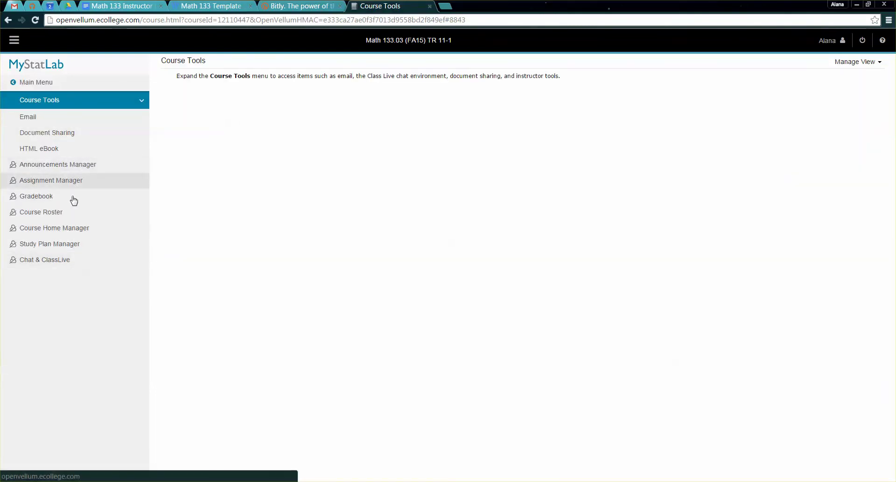
{"action": "left_click", "coordinate": [64, 195]}
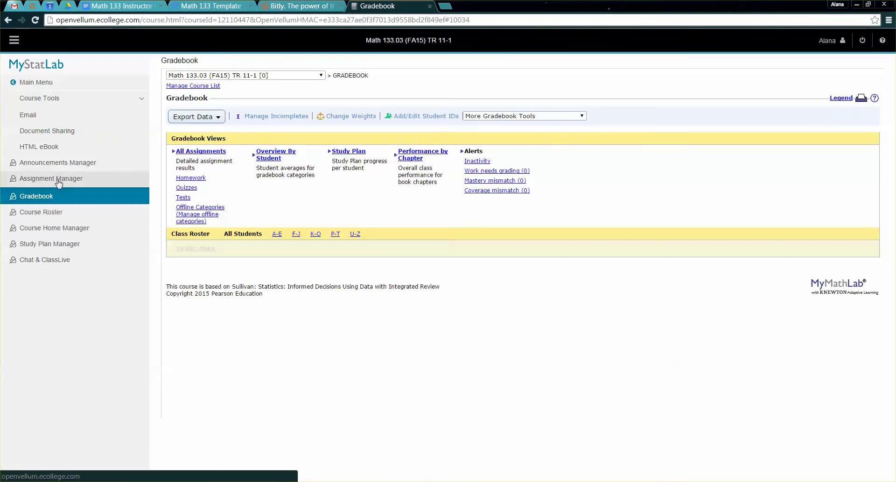
{"action": "left_click", "coordinate": [58, 181]}
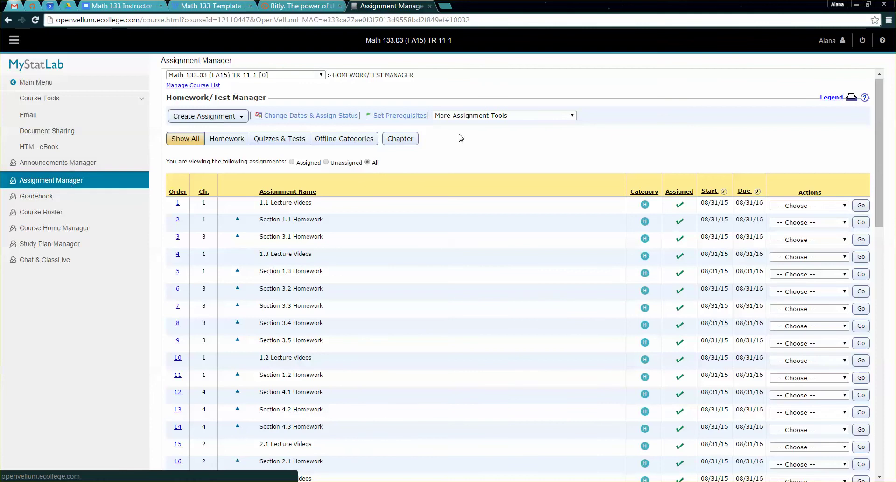
{"action": "left_click", "coordinate": [285, 116]}
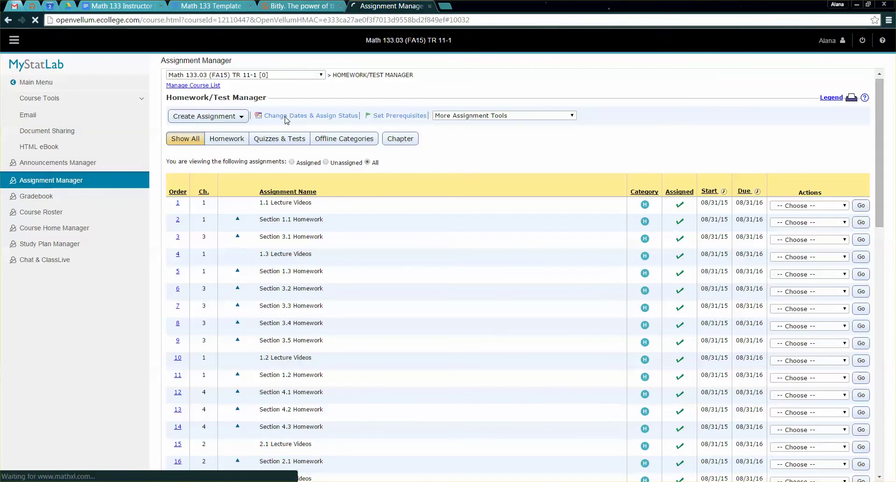
{"action": "scroll", "coordinate": [470, 179], "scroll_direction": "down", "scroll_amount": 3}
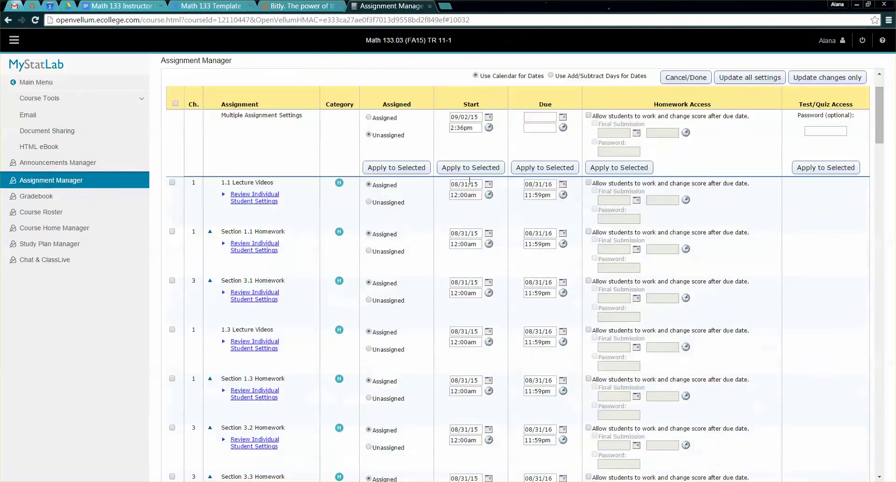
- Pick September 21, 2015 as 1.1 Lecture Videos' due date, keeping 11:59pm
{"action": "left_click", "coordinate": [553, 184]}
{"action": "left_click_drag", "start_coordinate": [553, 184], "coordinate": [531, 182]}
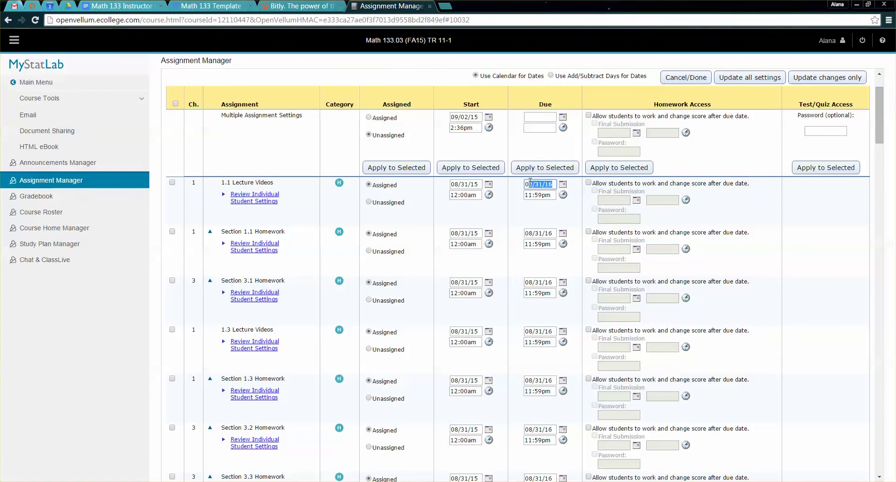
{"action": "left_click", "coordinate": [563, 184]}
{"action": "left_click", "coordinate": [541, 196]}
{"action": "left_click", "coordinate": [541, 196]}
{"action": "left_click", "coordinate": [542, 196]}
{"action": "left_click", "coordinate": [542, 197]}
{"action": "left_click", "coordinate": [541, 196]}
{"action": "left_click", "coordinate": [542, 196]}
{"action": "left_click", "coordinate": [542, 197]}
{"action": "left_click", "coordinate": [542, 196]}
{"action": "left_click", "coordinate": [541, 196]}
{"action": "left_click", "coordinate": [542, 197]}
{"action": "left_click", "coordinate": [542, 197]}
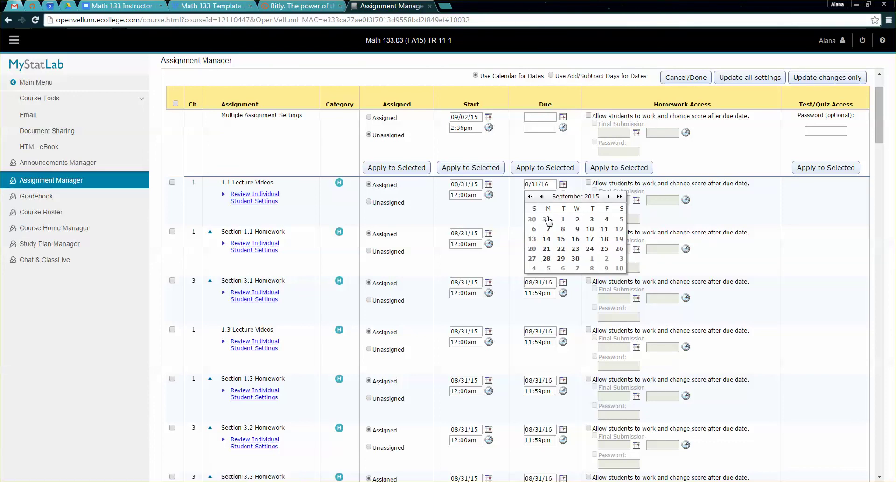
{"action": "left_click", "coordinate": [551, 249]}
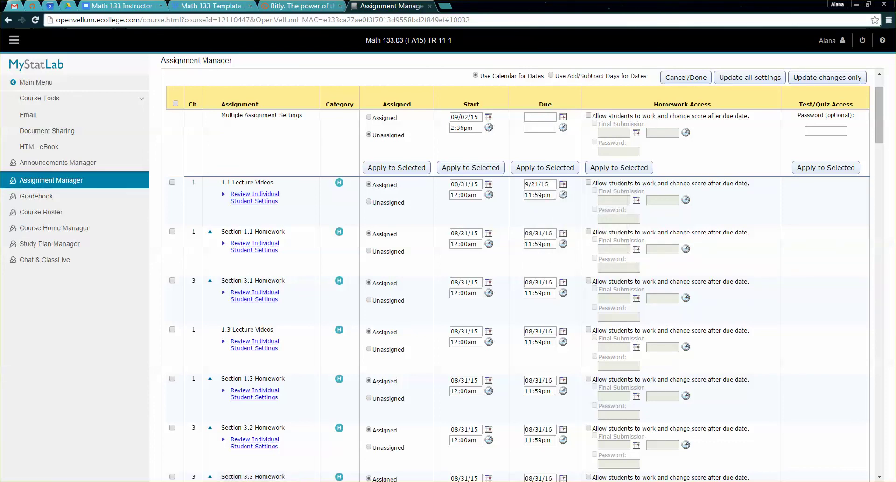
{"action": "left_click_drag", "start_coordinate": [551, 195], "coordinate": [526, 193]}
{"action": "left_click", "coordinate": [575, 199]}
{"action": "scroll", "coordinate": [581, 196], "scroll_direction": "up", "scroll_amount": 1}
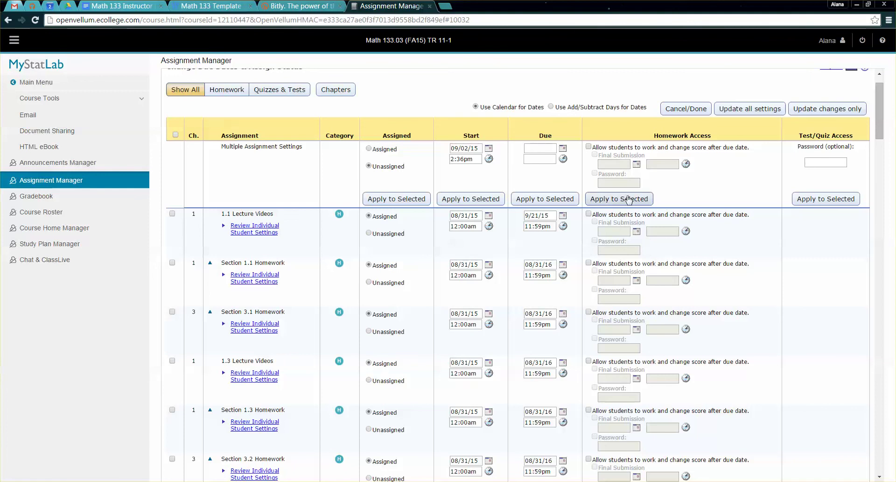
- Save all settings and verify Homework lists 1.1 Lecture Videos due 09/21/15 11:59pm
{"action": "left_click", "coordinate": [741, 117]}
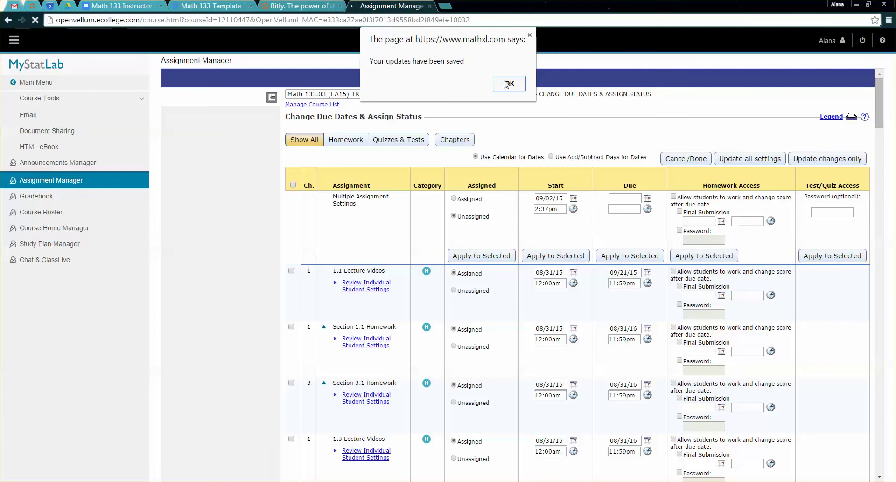
{"action": "left_click", "coordinate": [508, 84]}
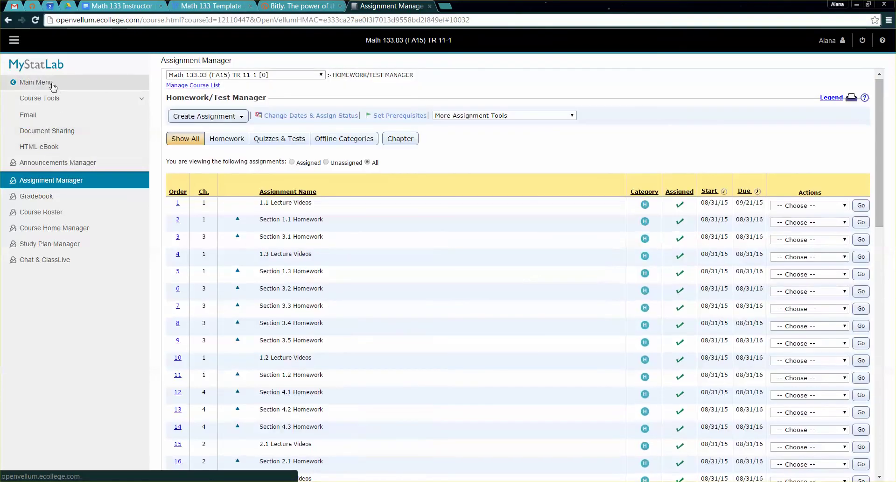
{"action": "left_click", "coordinate": [45, 132]}
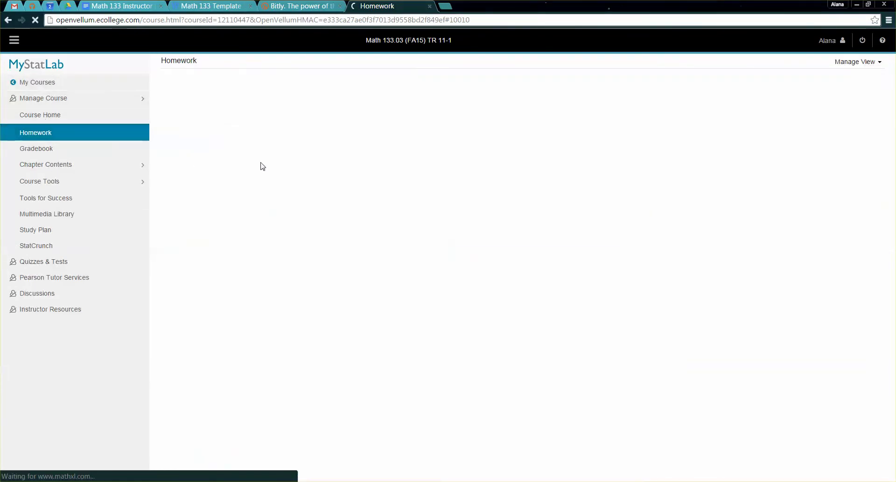
{"action": "left_click_drag", "start_coordinate": [198, 208], "coordinate": [169, 202]}
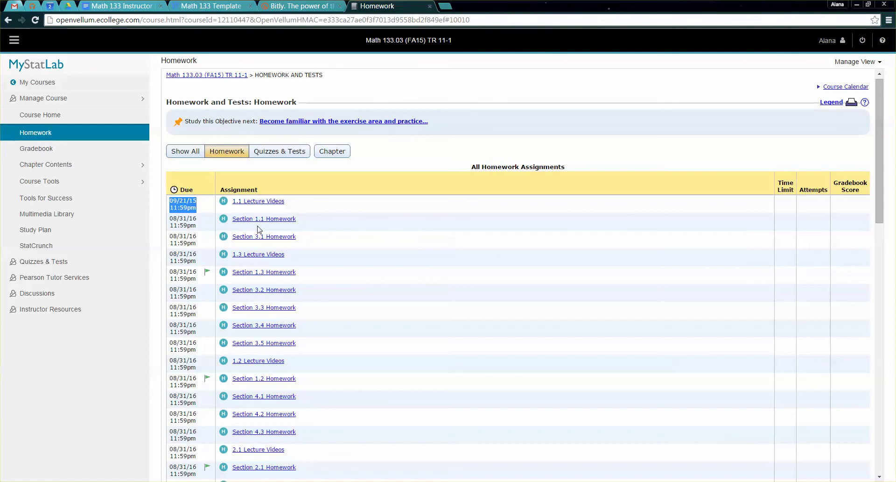
{"action": "left_click", "coordinate": [497, 159]}
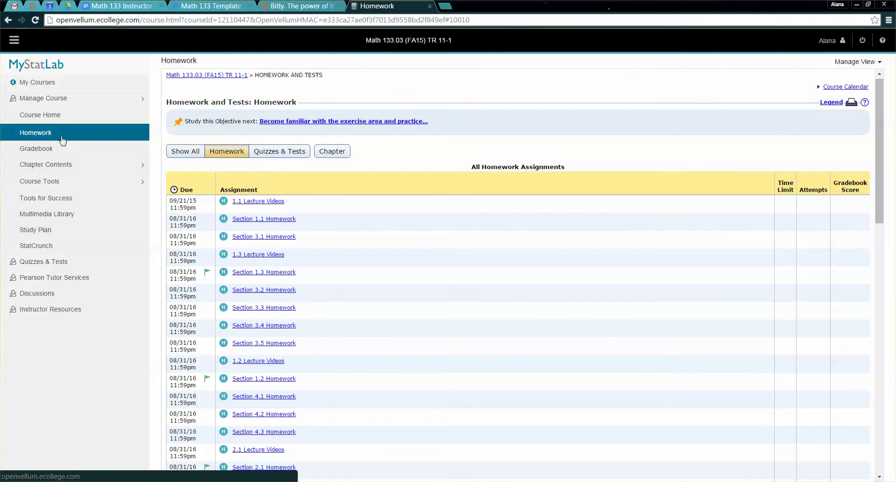
{"action": "left_click", "coordinate": [86, 138]}
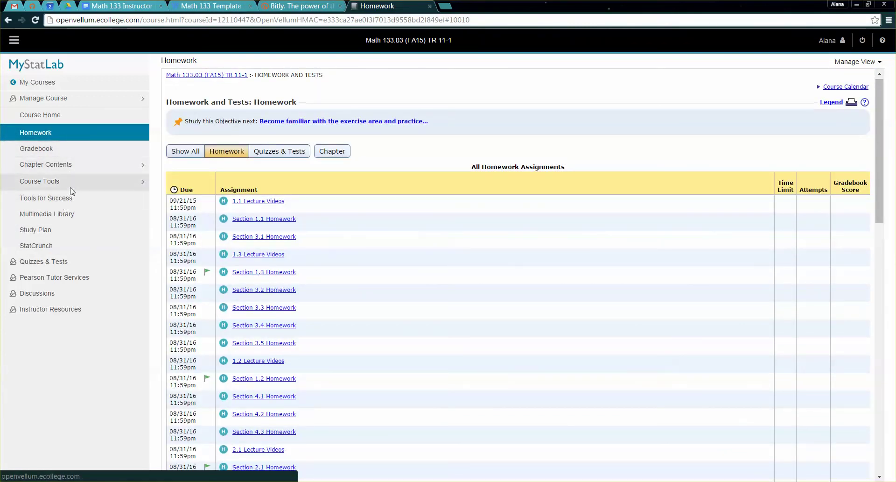
- Start adding an offline item from the Gradebook's More Gradebook Tools
{"action": "left_click", "coordinate": [72, 182]}
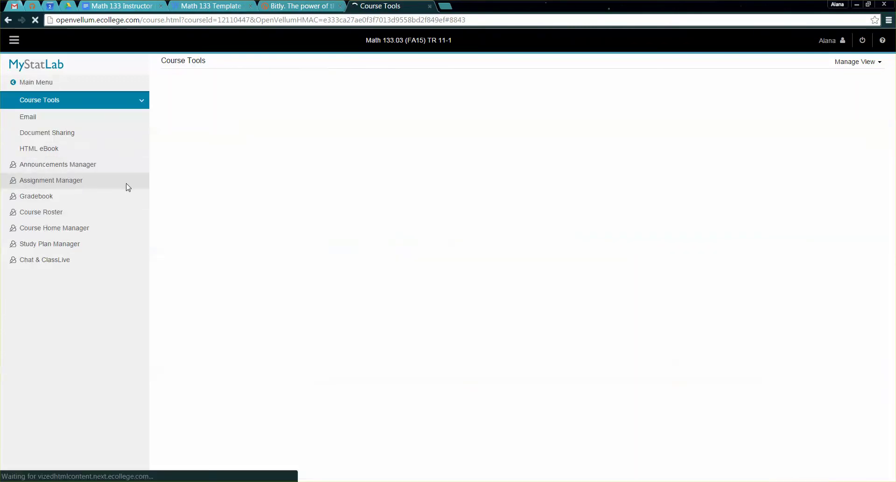
{"action": "left_click", "coordinate": [69, 203]}
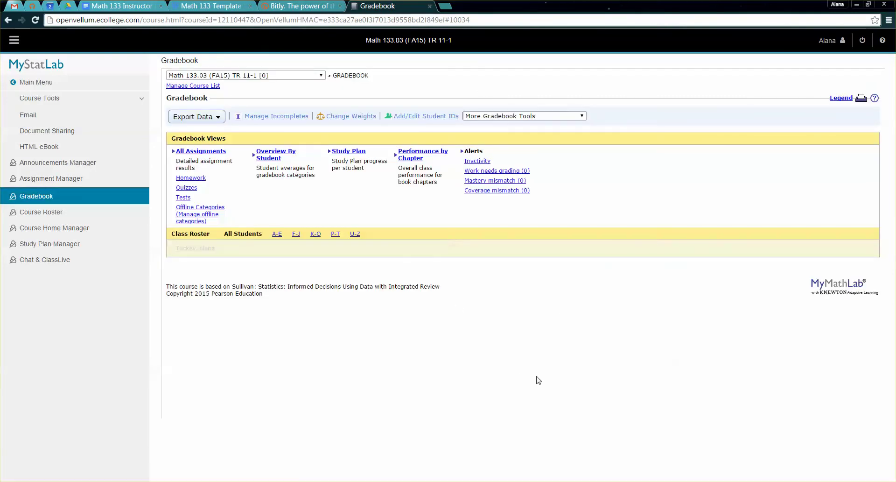
{"action": "left_click", "coordinate": [514, 116]}
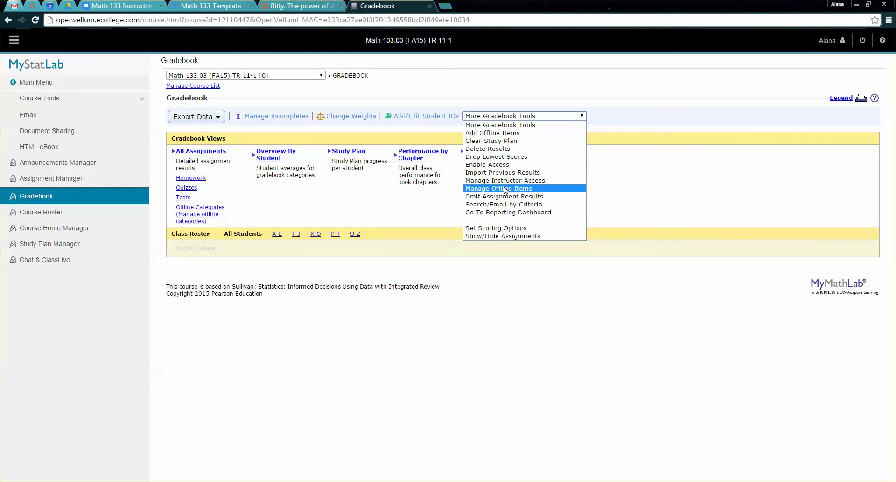
{"action": "left_click", "coordinate": [504, 134]}
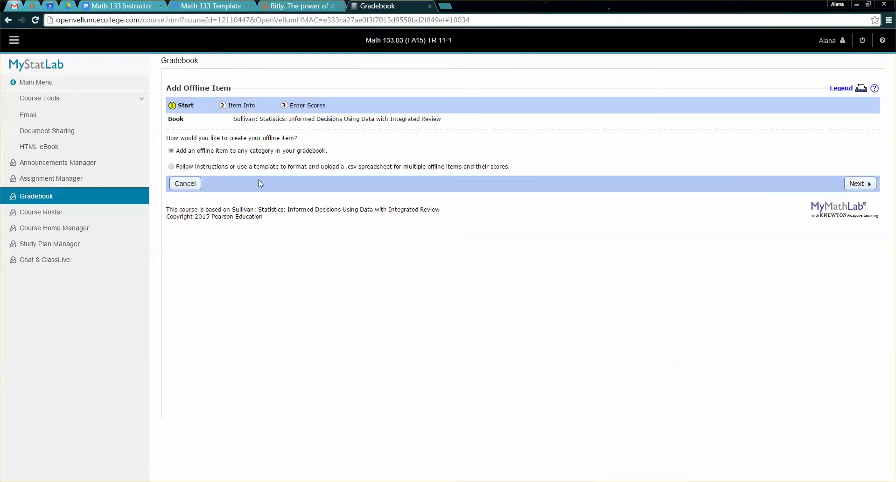
{"action": "left_click", "coordinate": [857, 184]}
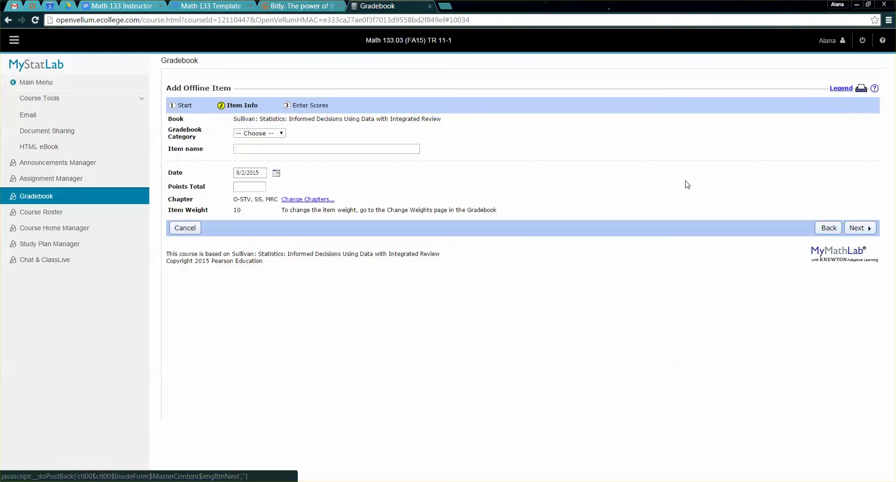
- Create a Classwork offline item '1.1 Worksheet' worth 20 points and save it
{"action": "left_click", "coordinate": [258, 134]}
{"action": "left_click", "coordinate": [259, 166]}
{"action": "left_click", "coordinate": [263, 149]}
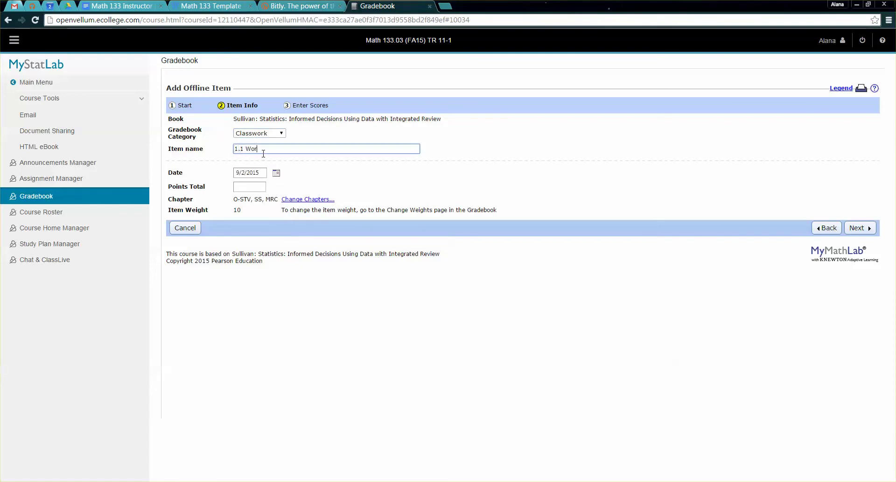
{"action": "type", "text": "1.1 Worksheet"}
{"action": "left_click", "coordinate": [254, 188]}
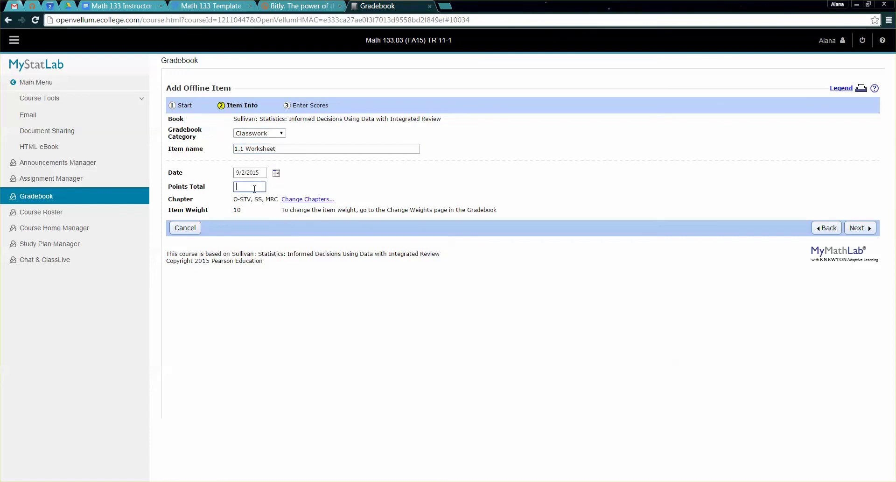
{"action": "left_click", "coordinate": [859, 228]}
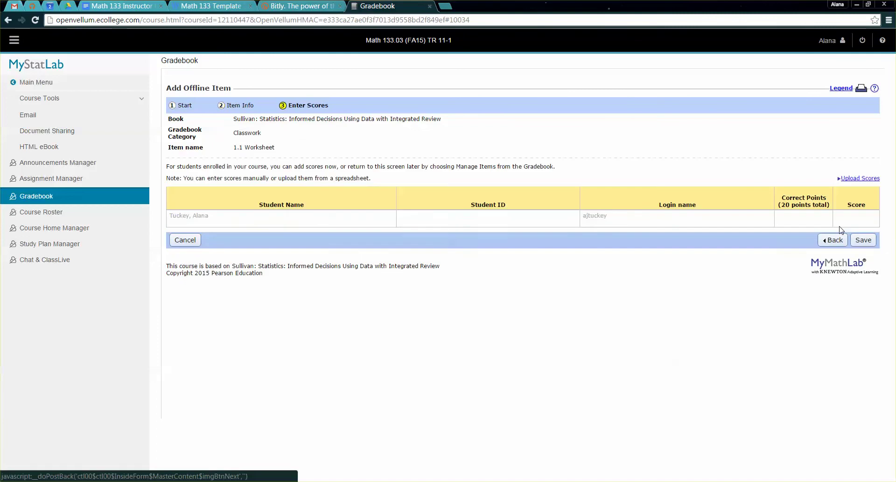
{"action": "left_click", "coordinate": [863, 239]}
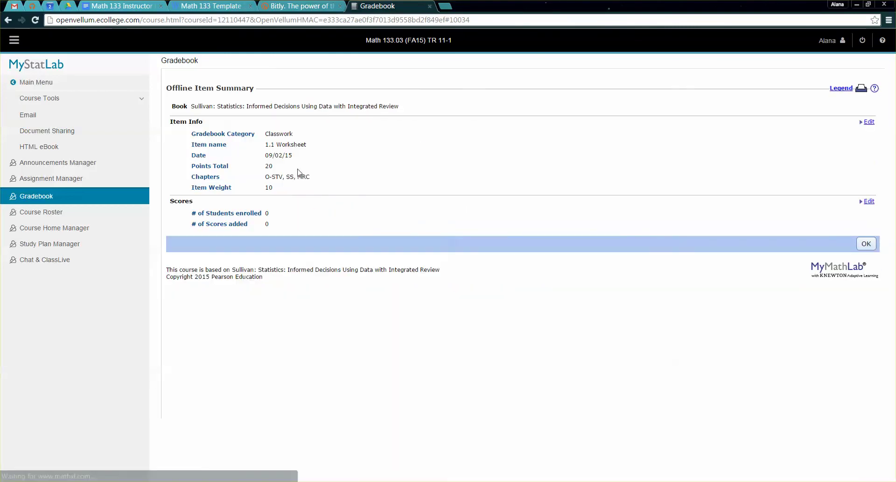
{"action": "left_click_drag", "start_coordinate": [222, 210], "coordinate": [262, 213]}
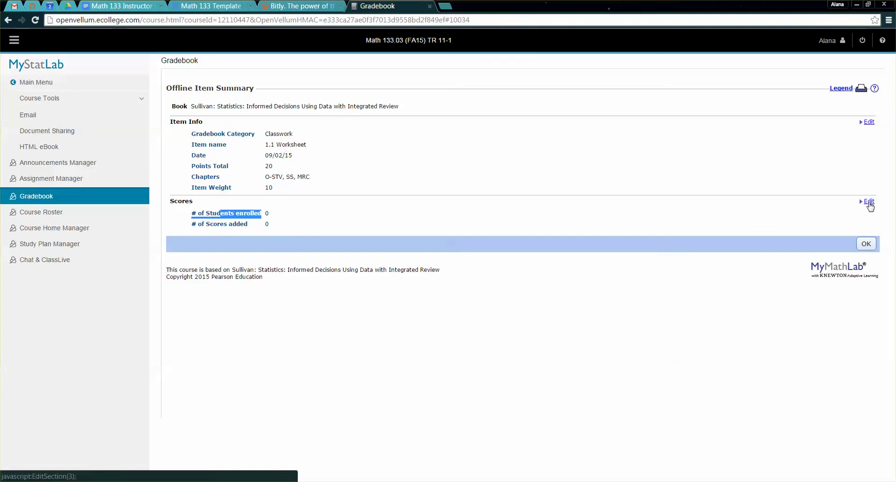
{"action": "left_click", "coordinate": [329, 215]}
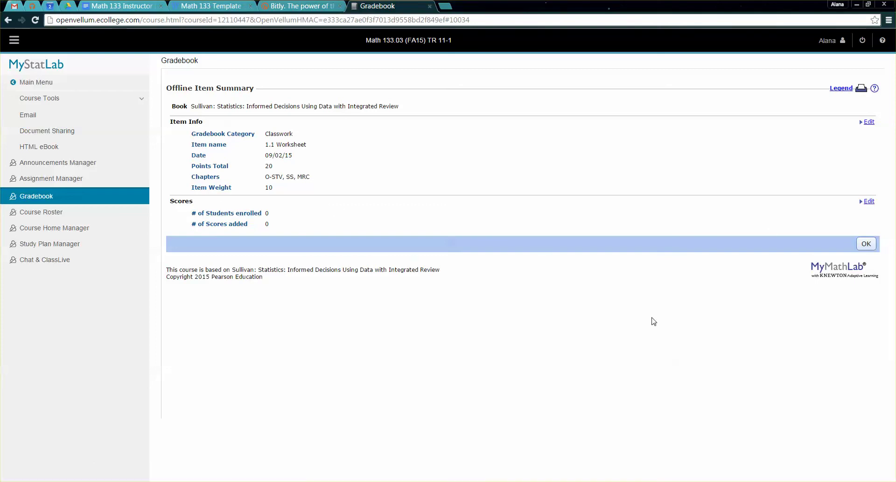